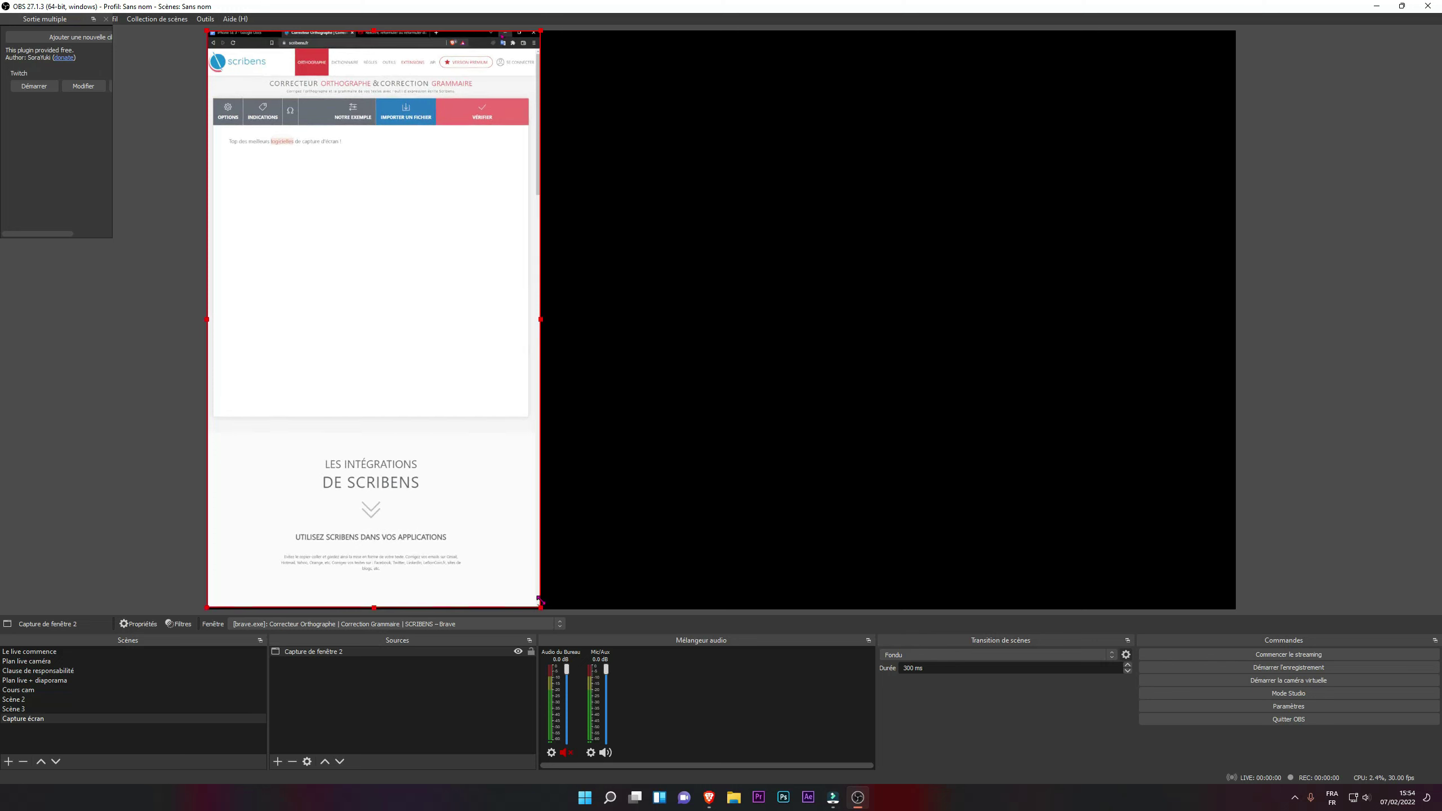
- Switch to the Brave browser, close the spelling-checker tab and open a new blank browser window
left_click(708, 797)
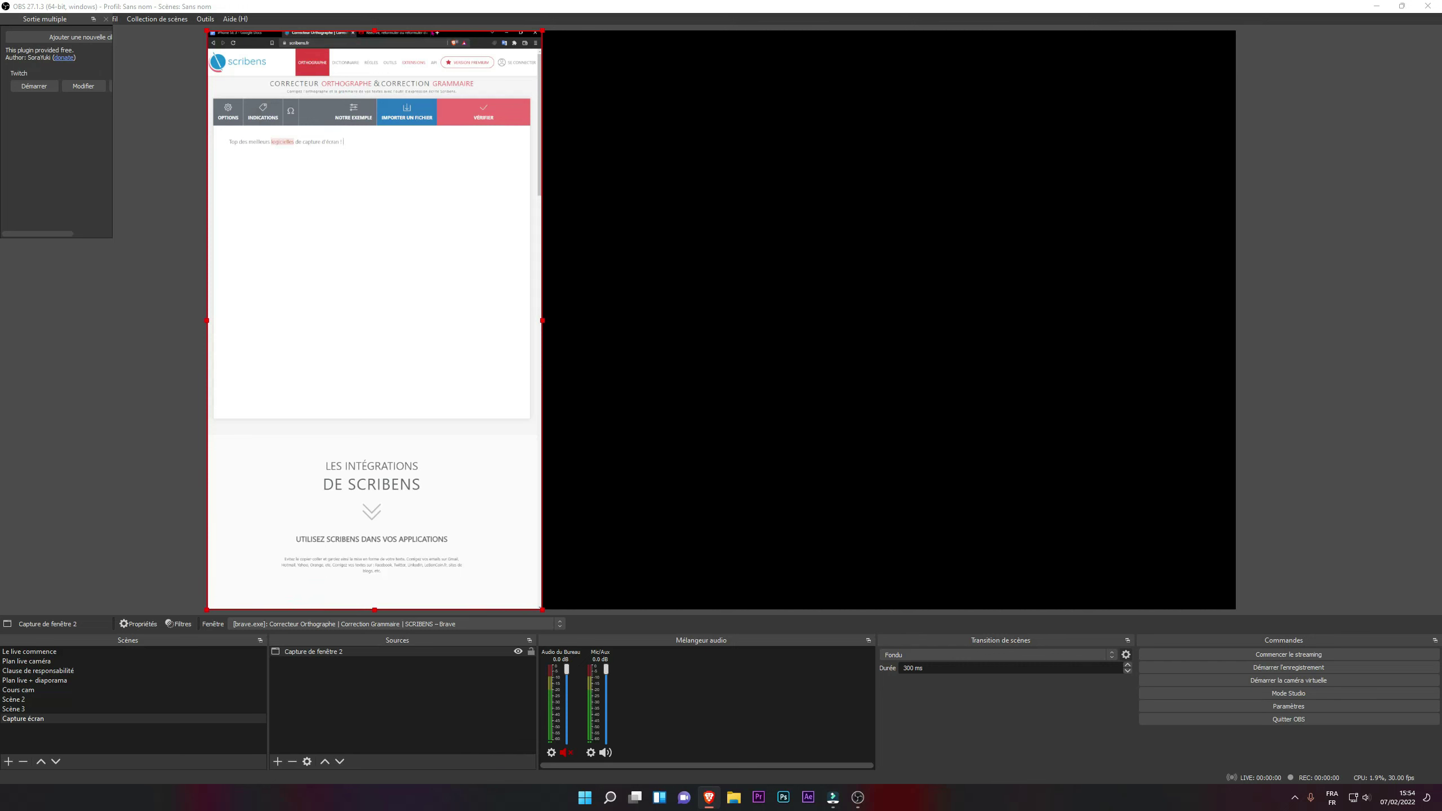
key("ctrl+t")
key("ctrl+w")
key("ctrl+w")
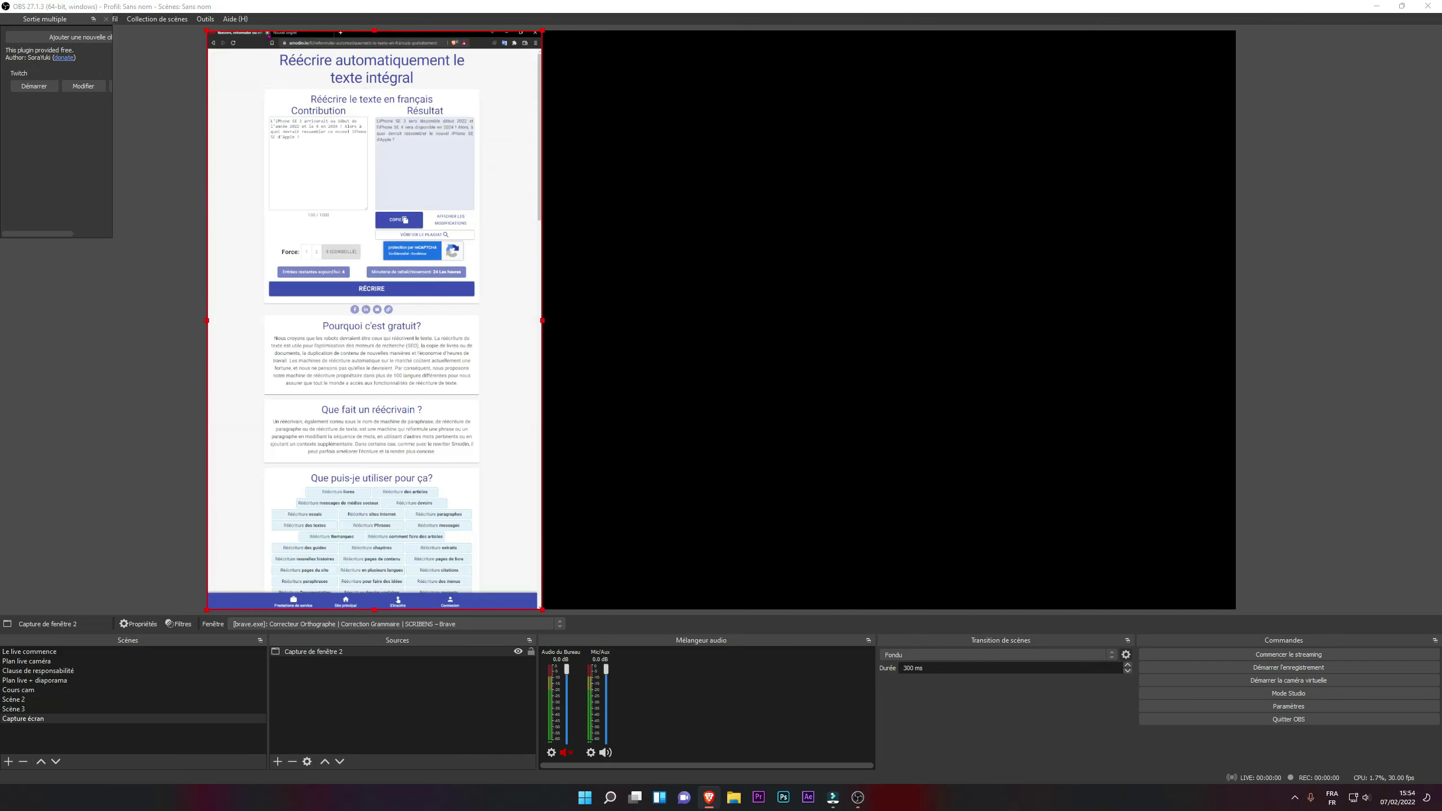
key("ctrl+n")
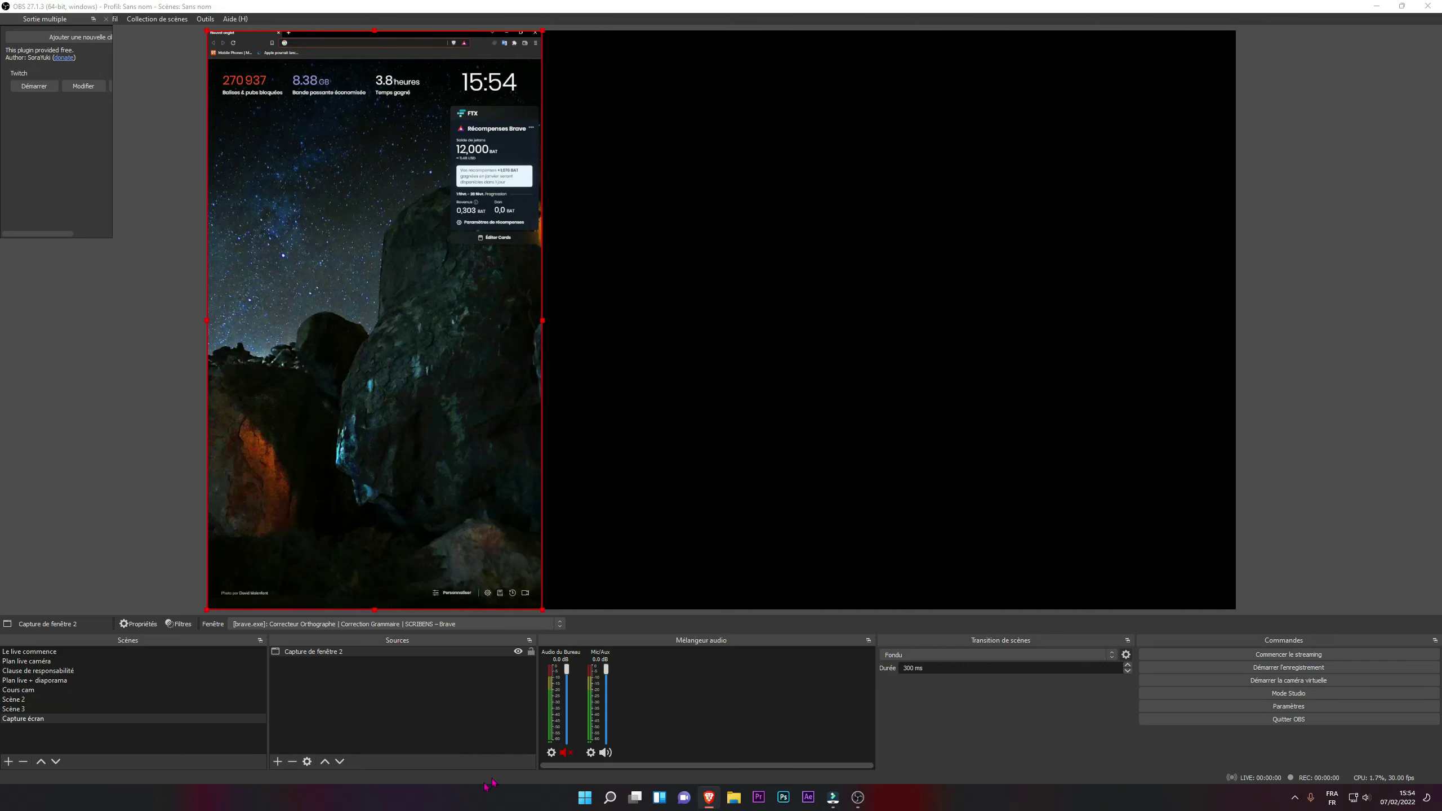
- Add a new video capture device source to the scene and dismiss its properties without saving them
left_click(278, 761)
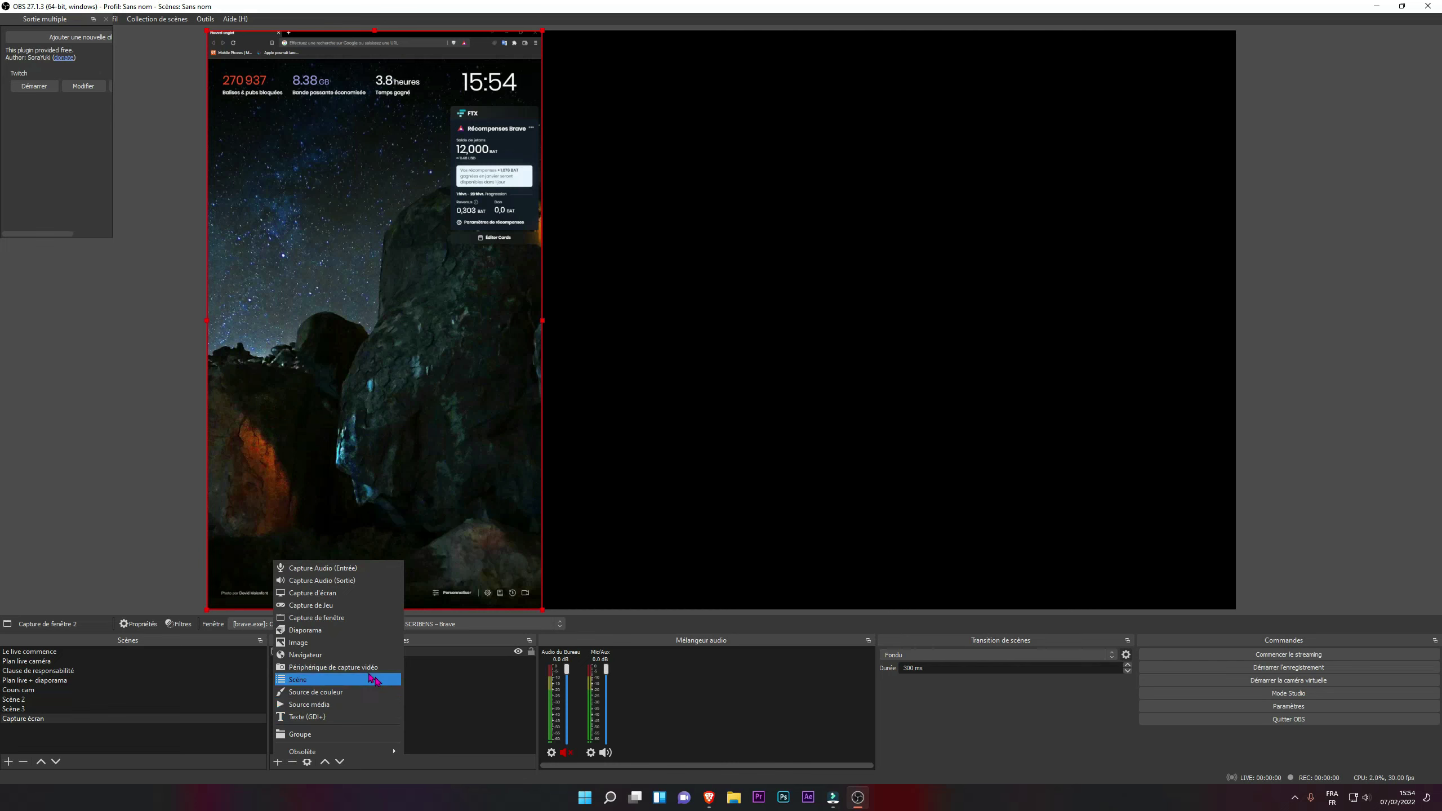
left_click(329, 673)
left_click(748, 475)
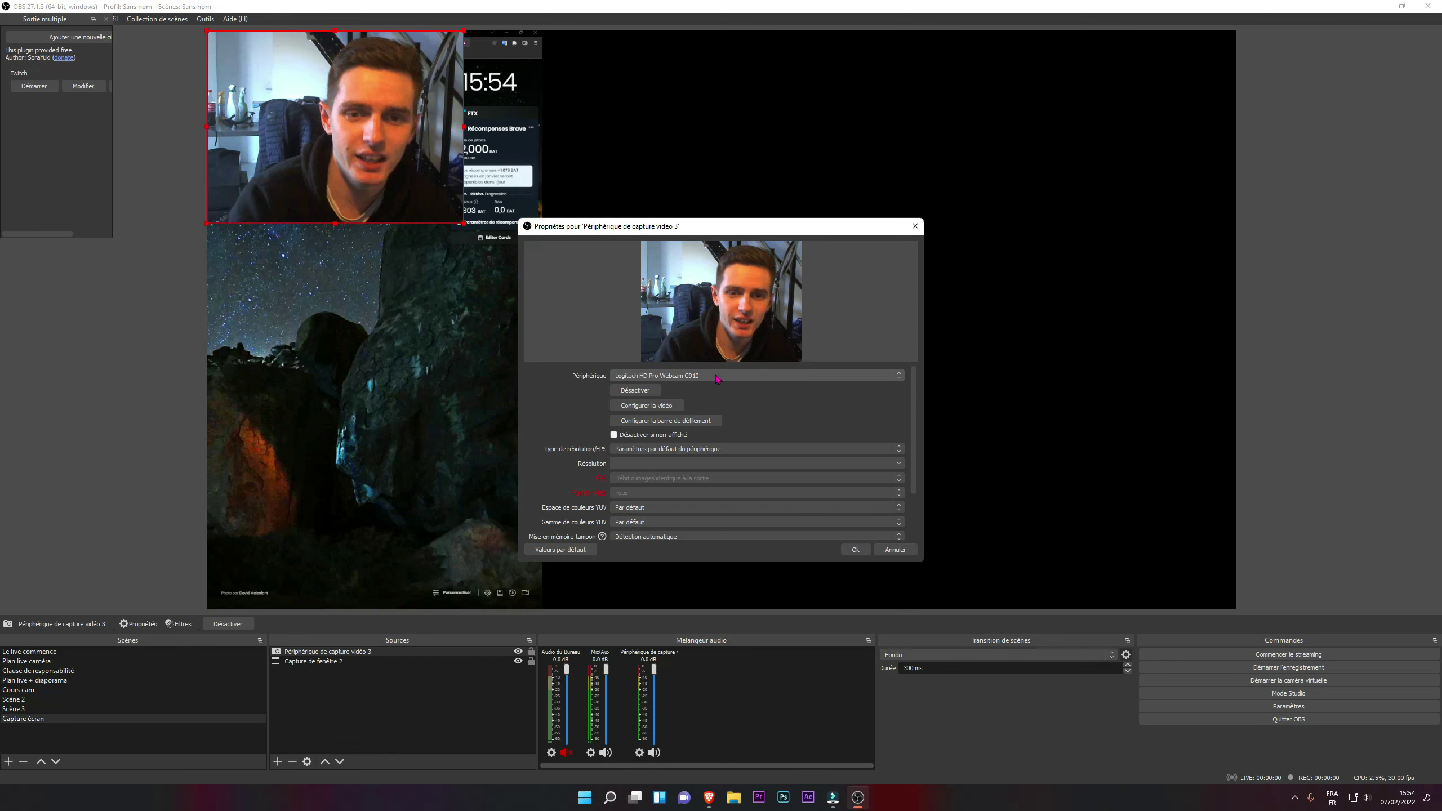
left_click(891, 549)
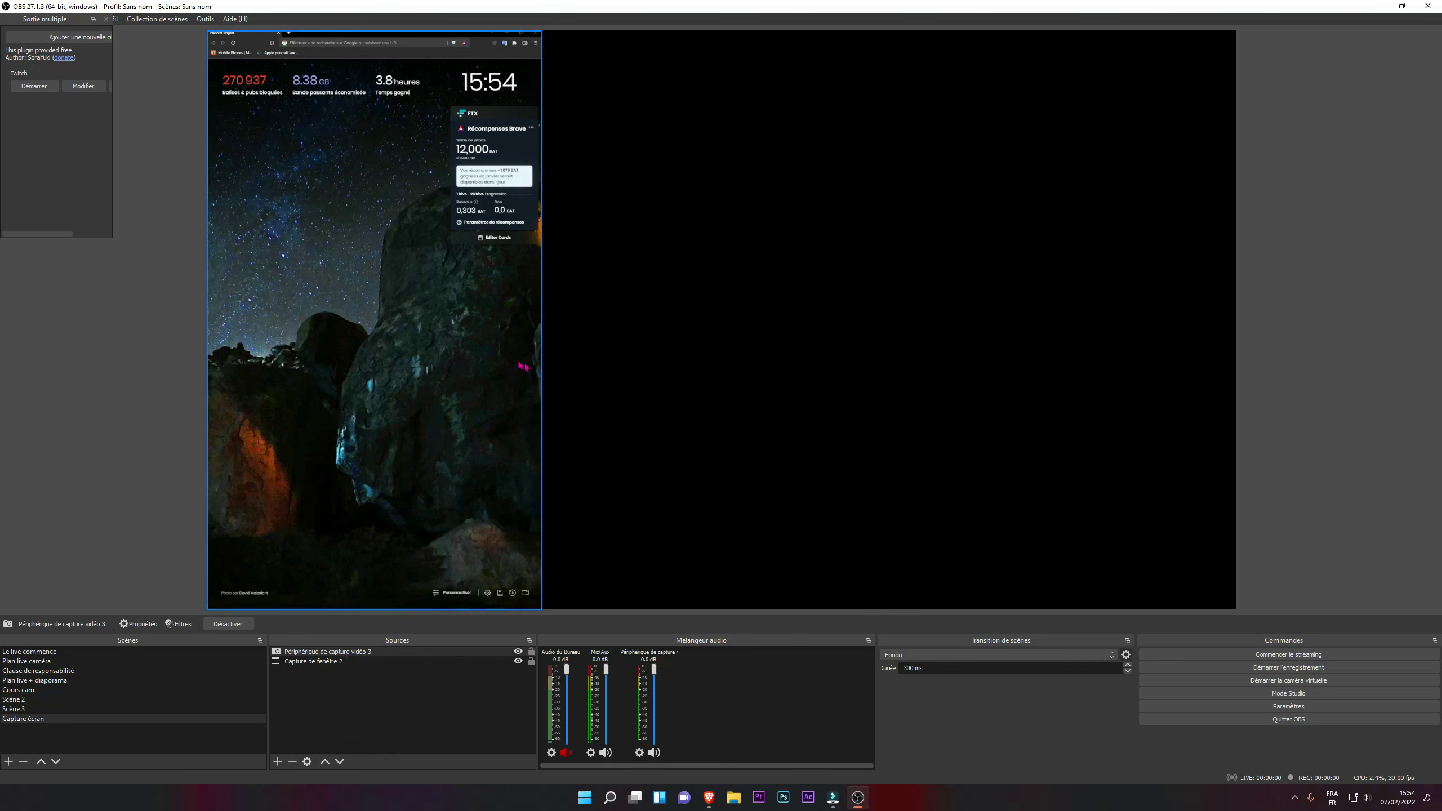
- Move the browser window capture away from the canvas's left edge towards the centre
left_click(422, 323)
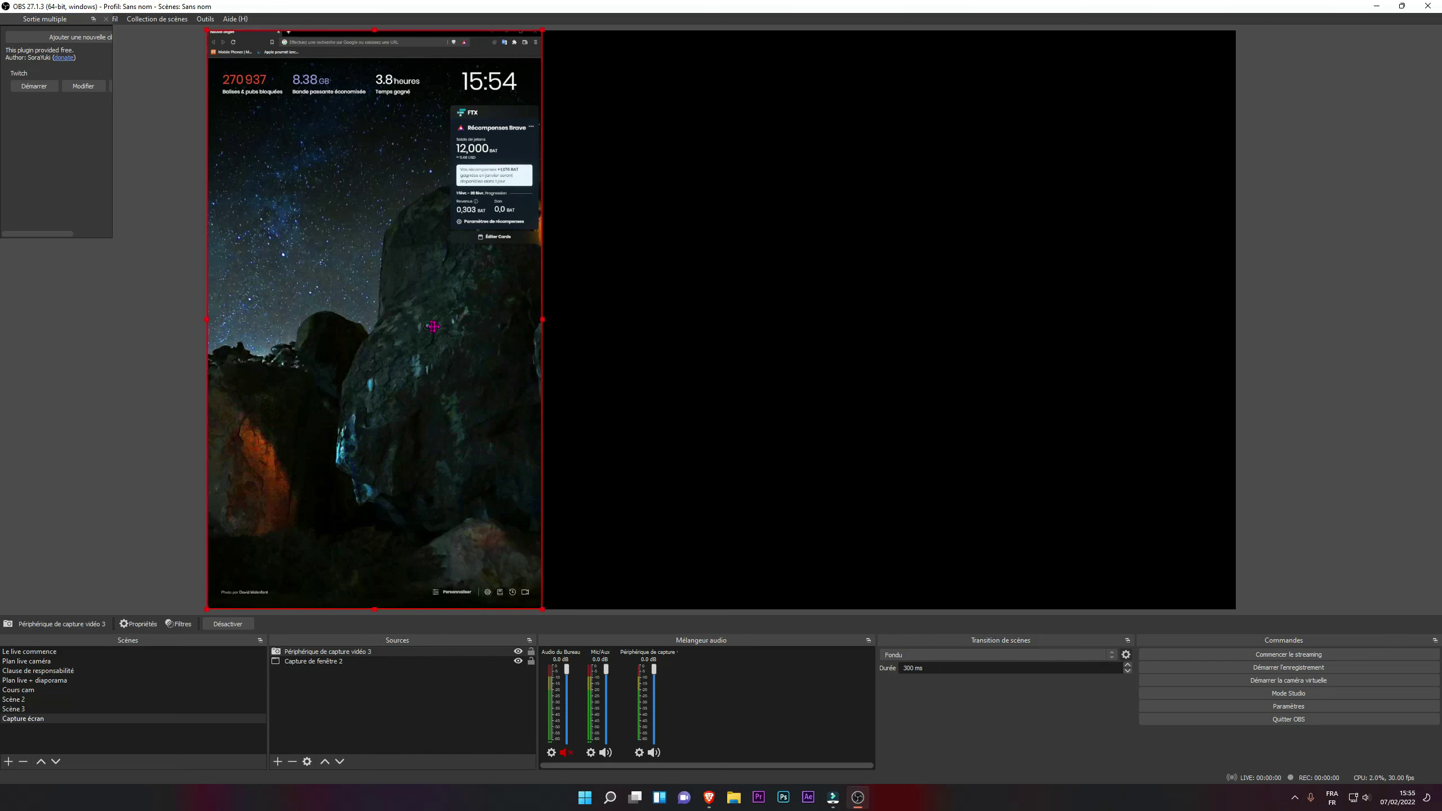
left_click_drag(422, 322, 537, 322)
- Add a new game capture source, check its capture modes and dismiss its properties without saving them
left_click(278, 761)
left_click(341, 604)
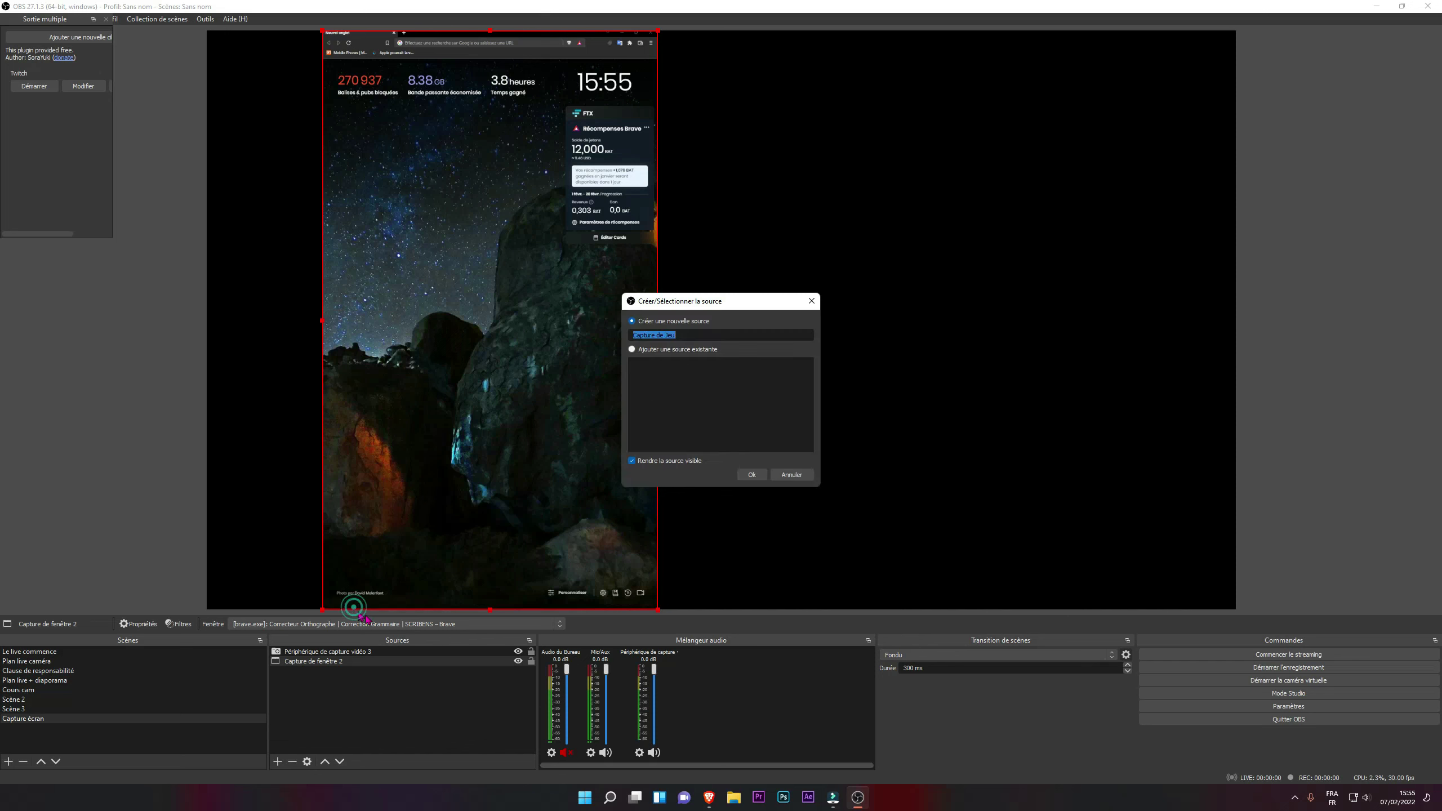
left_click(754, 476)
left_click(669, 460)
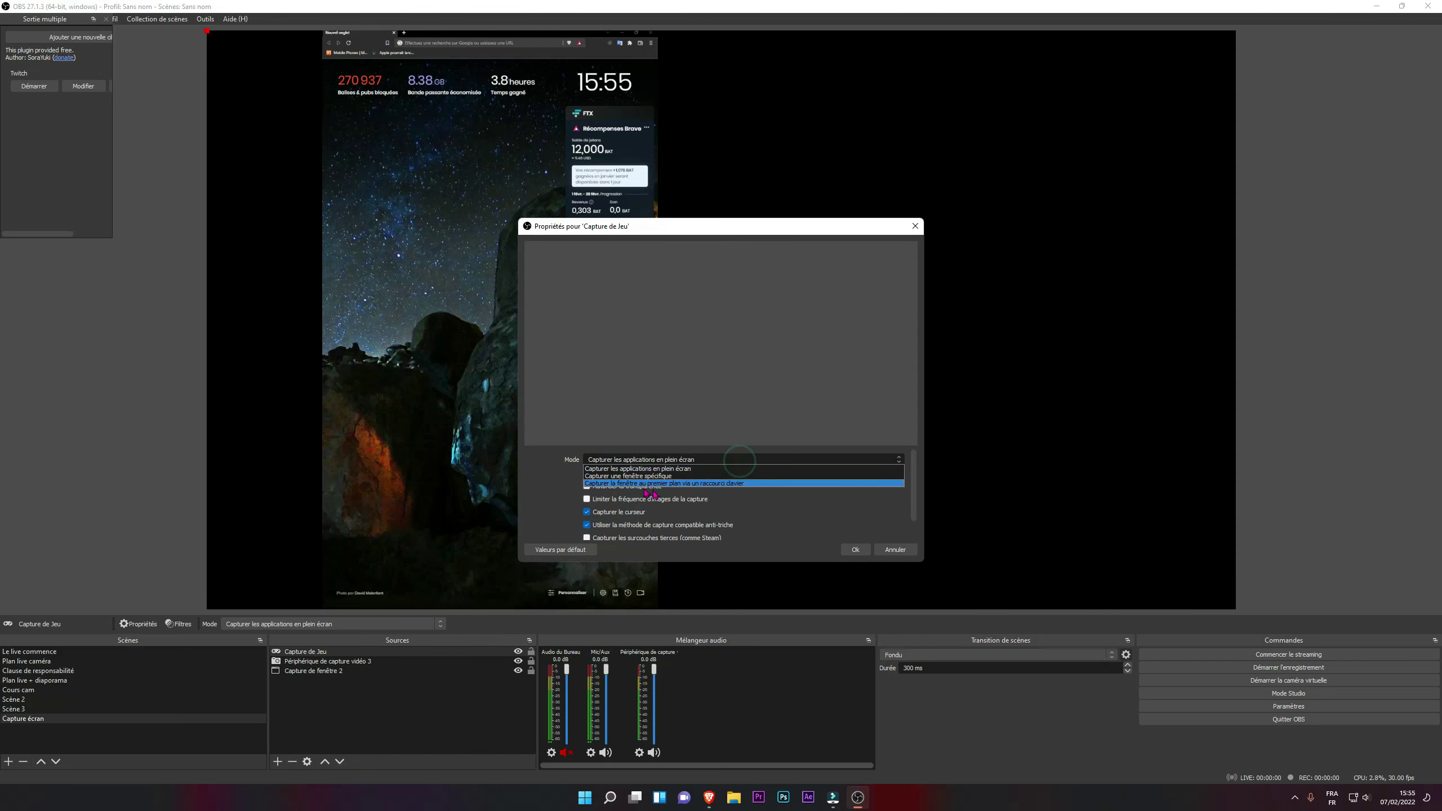
left_click(893, 548)
left_click(893, 548)
- Add a new display capture source named Capture d'écran 2 for Écran 3: 1920x1080 @ 2560,0 and enlarge it to fill the canvas
left_click(279, 762)
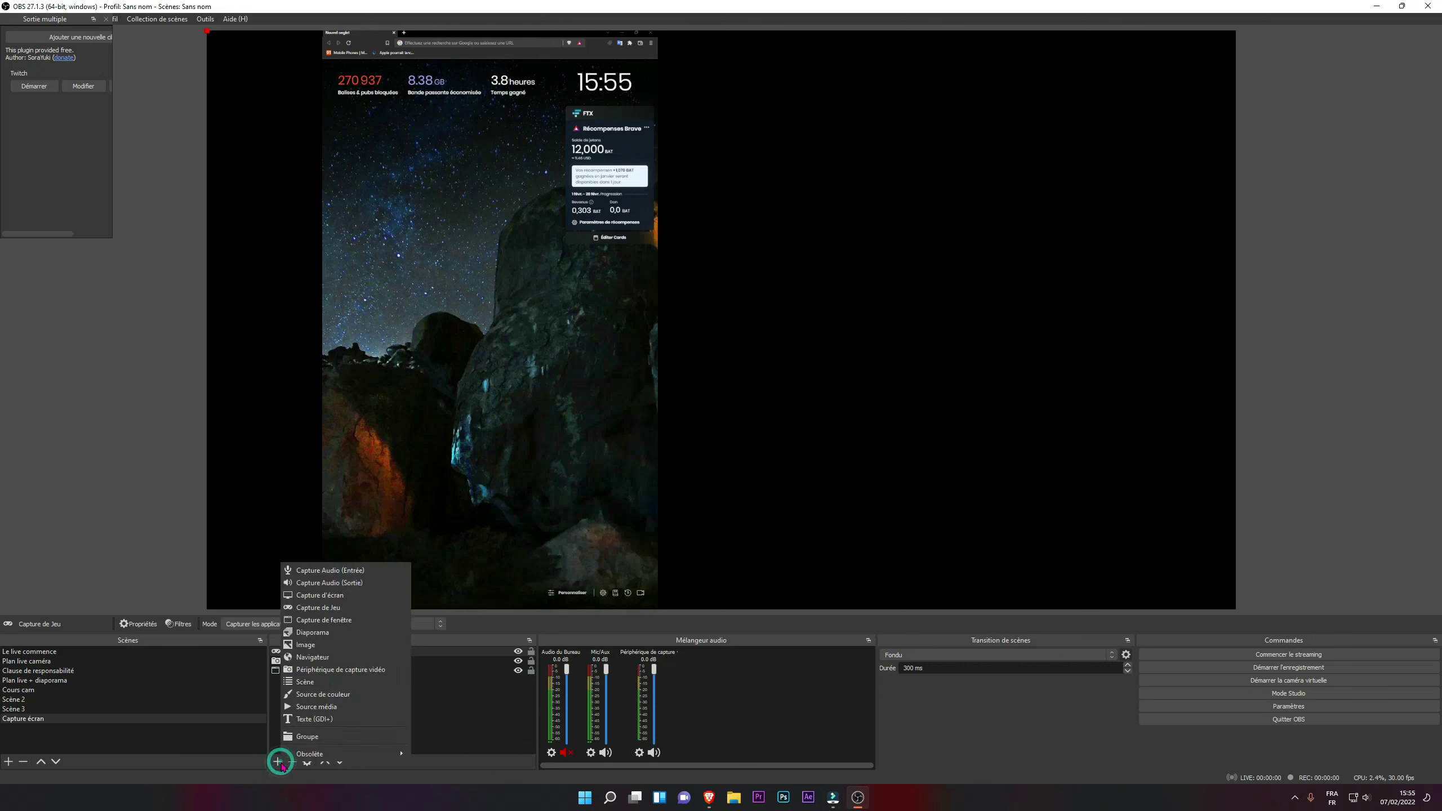
left_click(338, 597)
left_click(749, 476)
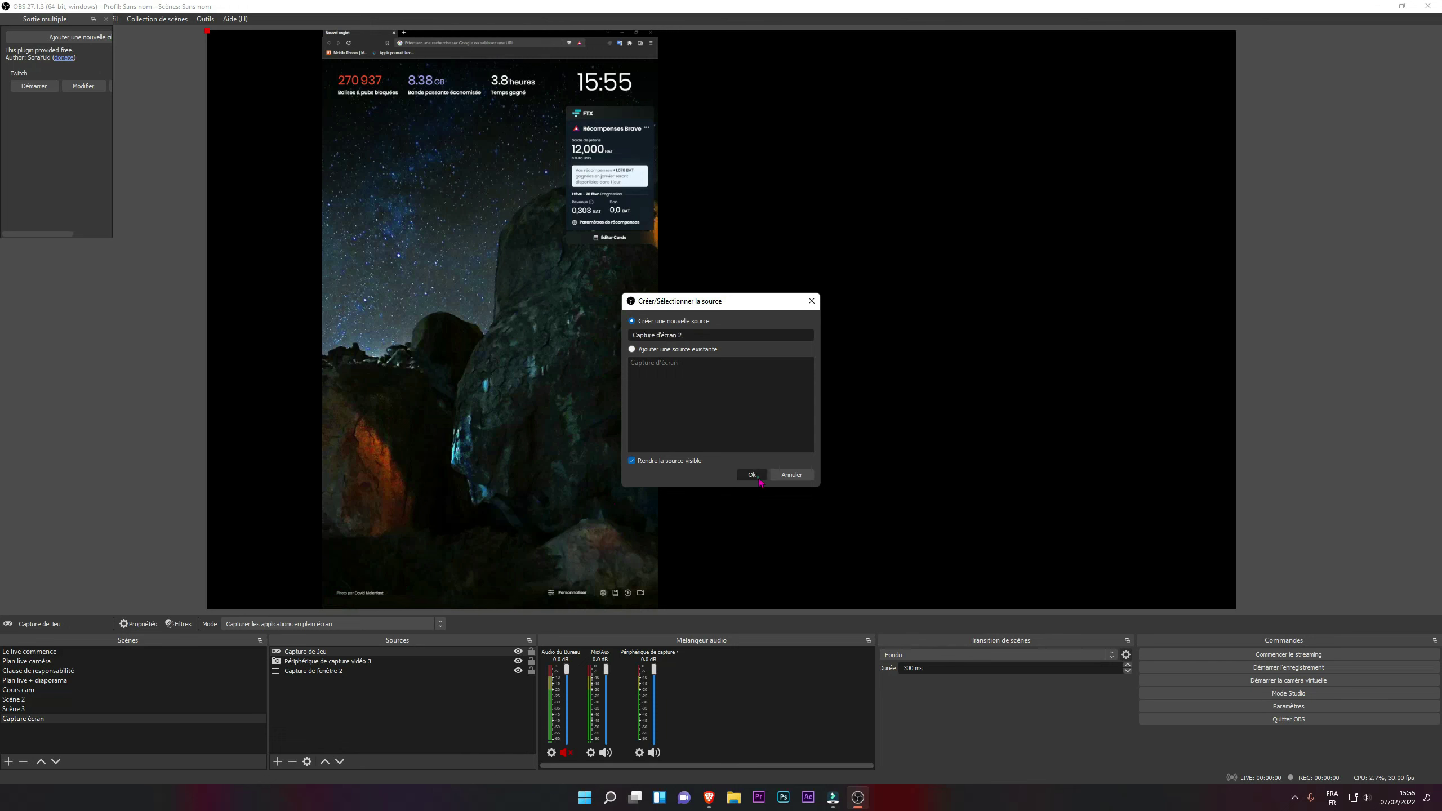
left_click(634, 468)
left_click(677, 525)
left_click(669, 482)
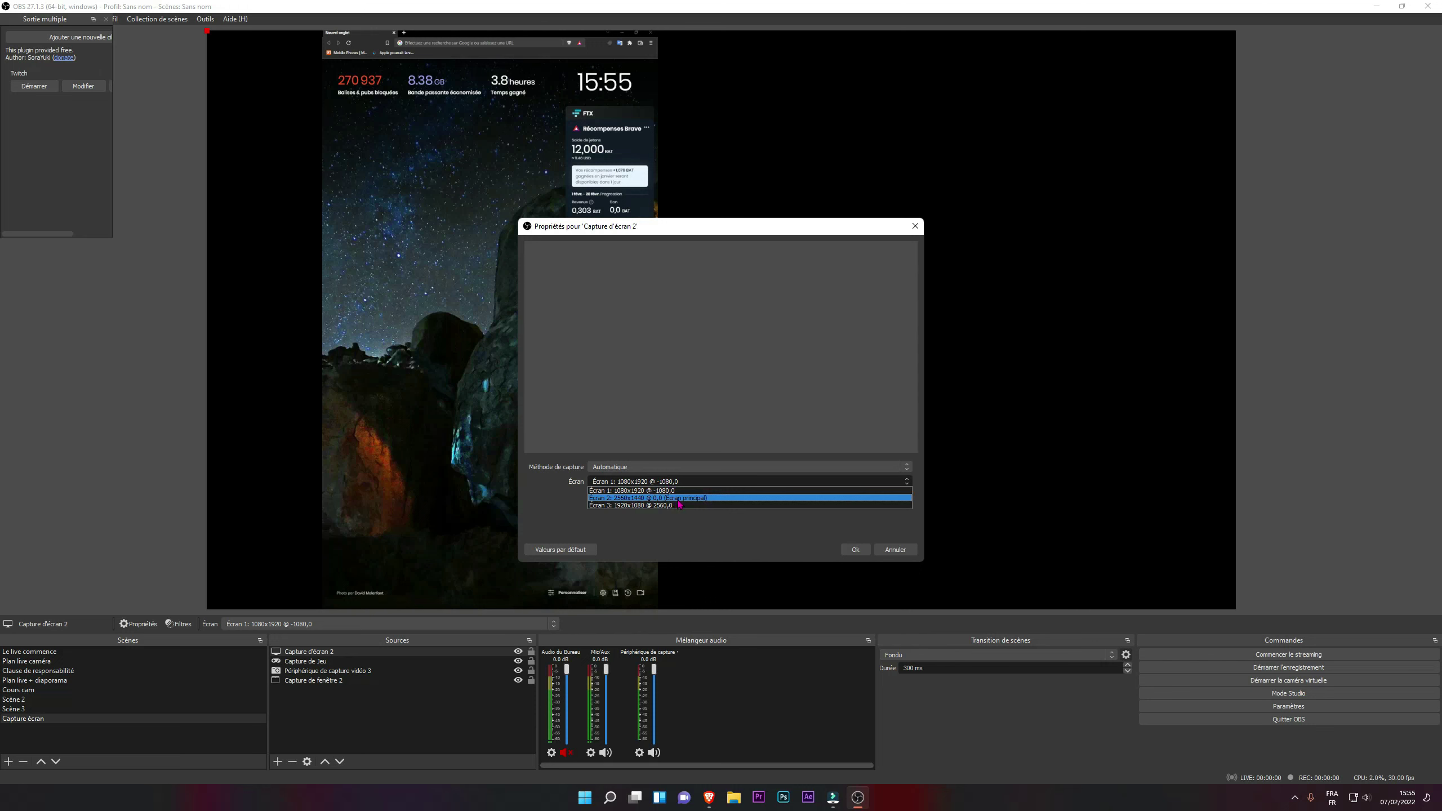
left_click(620, 505)
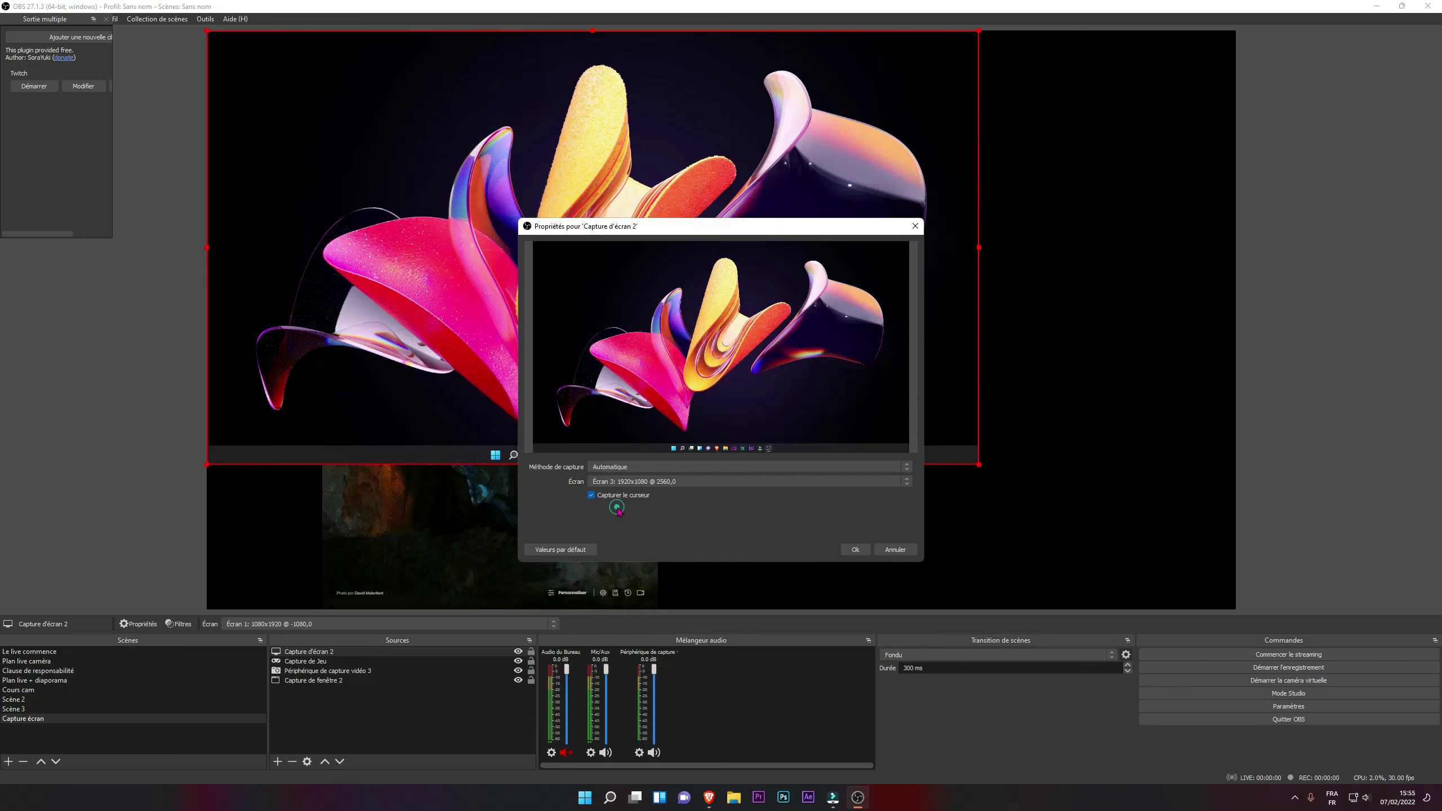
left_click(853, 550)
left_click_drag(980, 466, 1184, 608)
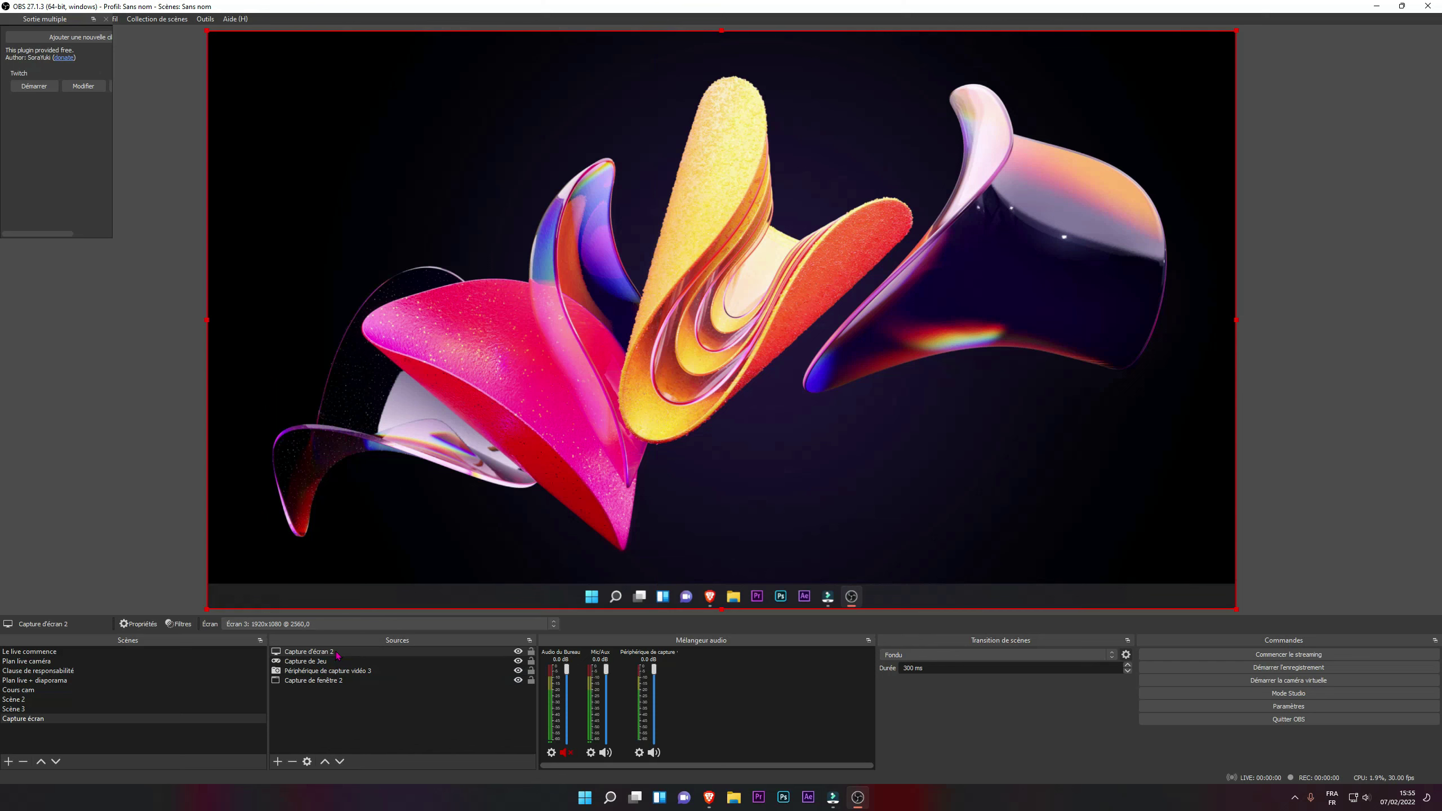
- Bring Capture de fenêtre 2 above the display capture and align it with the canvas's left edge
left_click(324, 680)
left_click_drag(335, 666, 335, 651)
left_click_drag(529, 449, 418, 443)
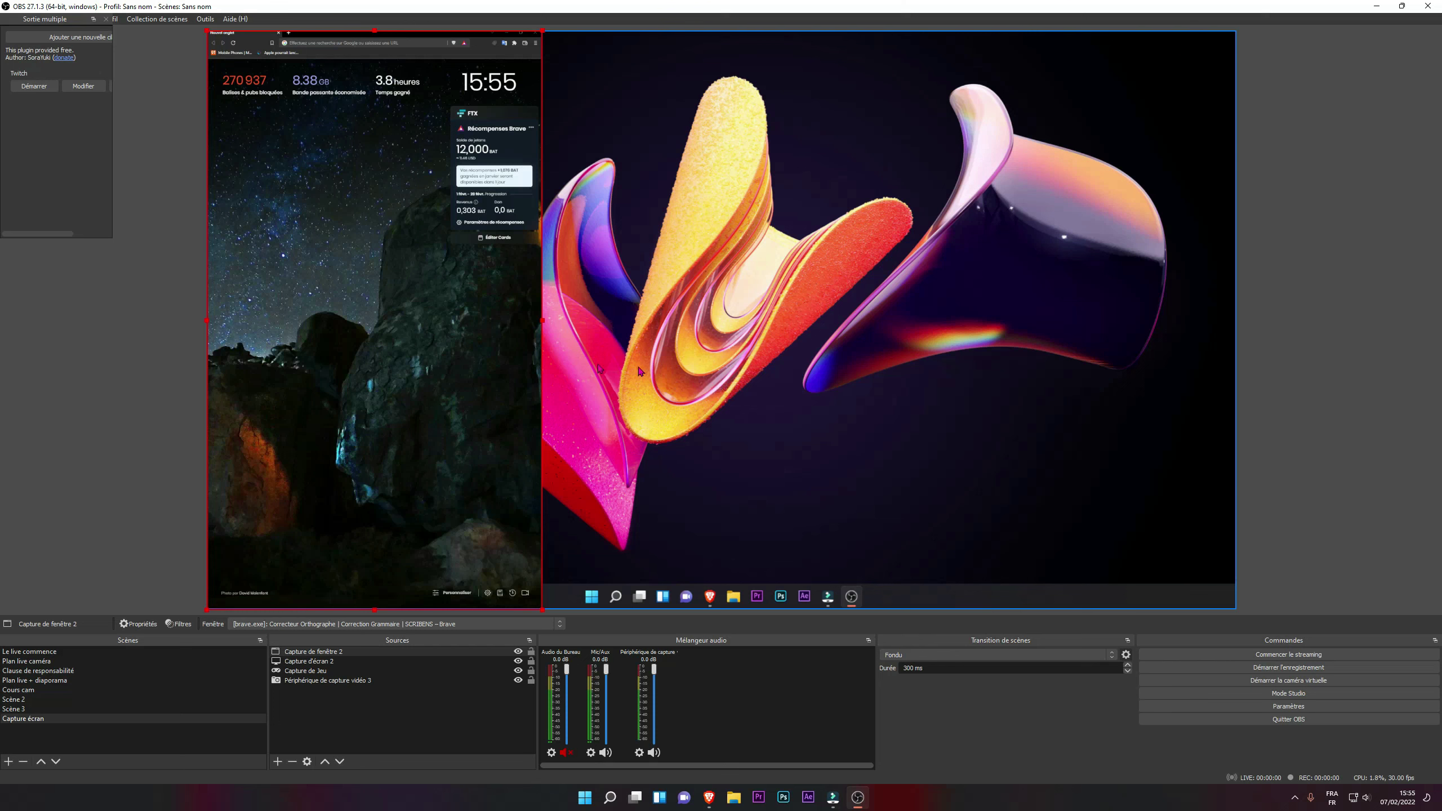
left_click(122, 406)
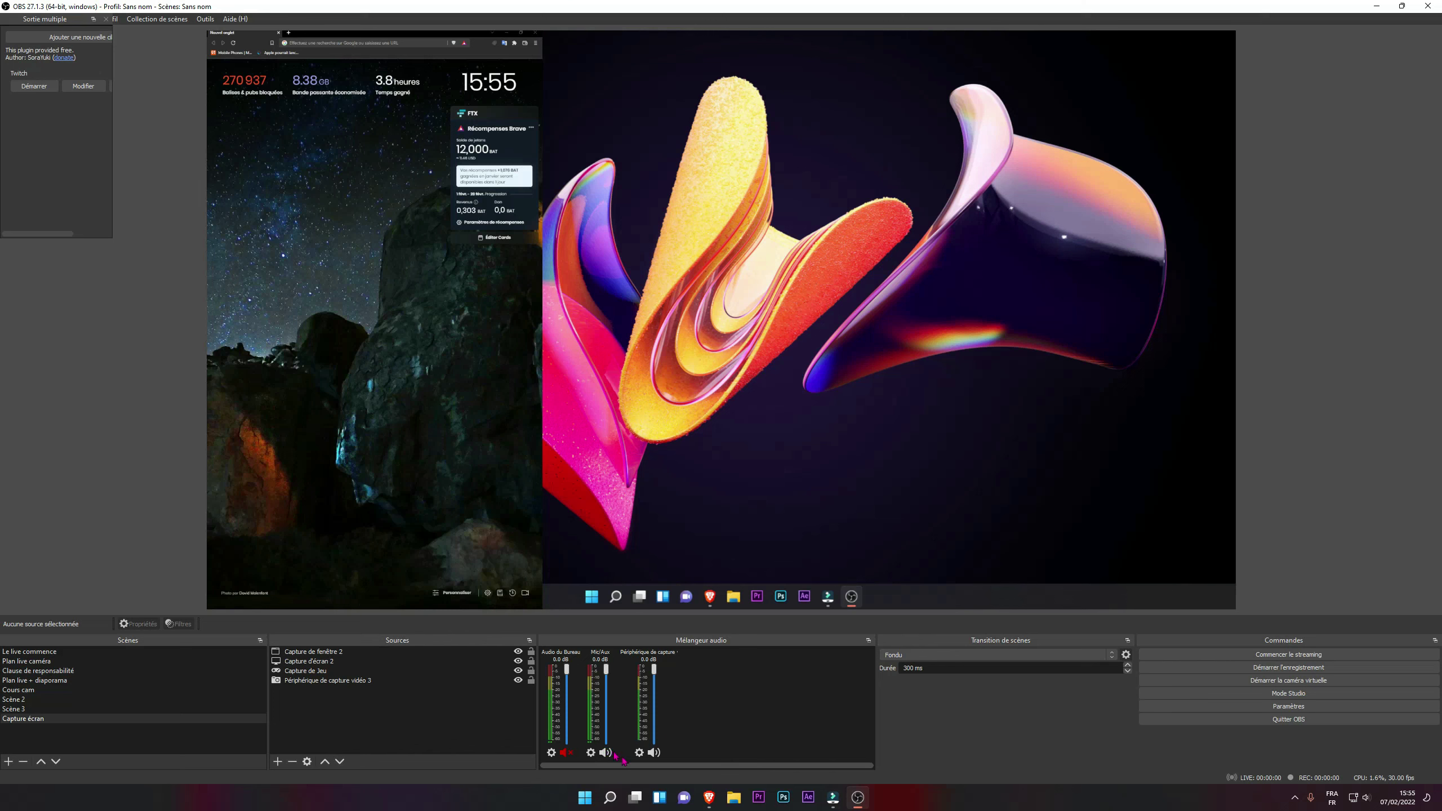
- Record a short clip of the scene and stop the recording
left_click(1323, 673)
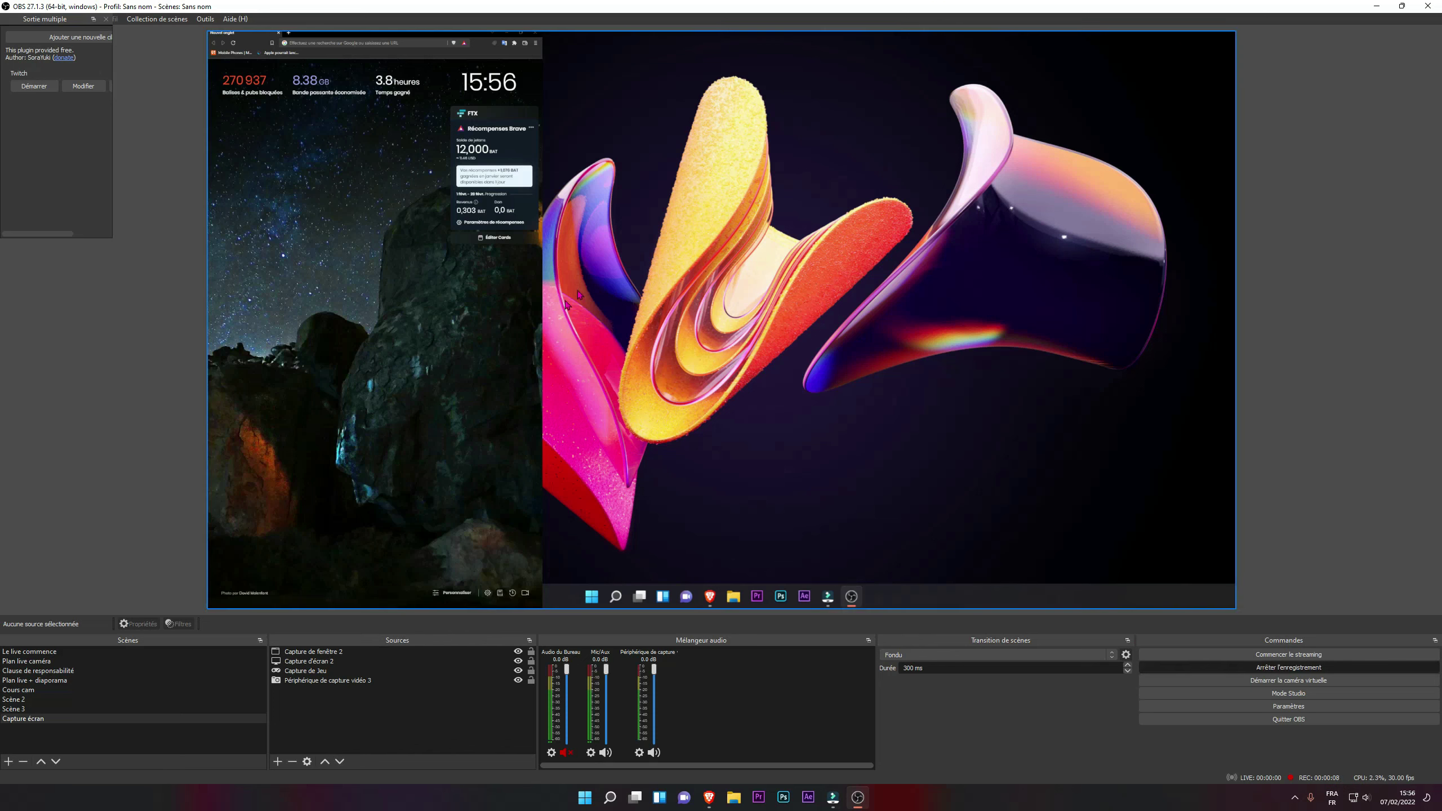
left_click(1149, 668)
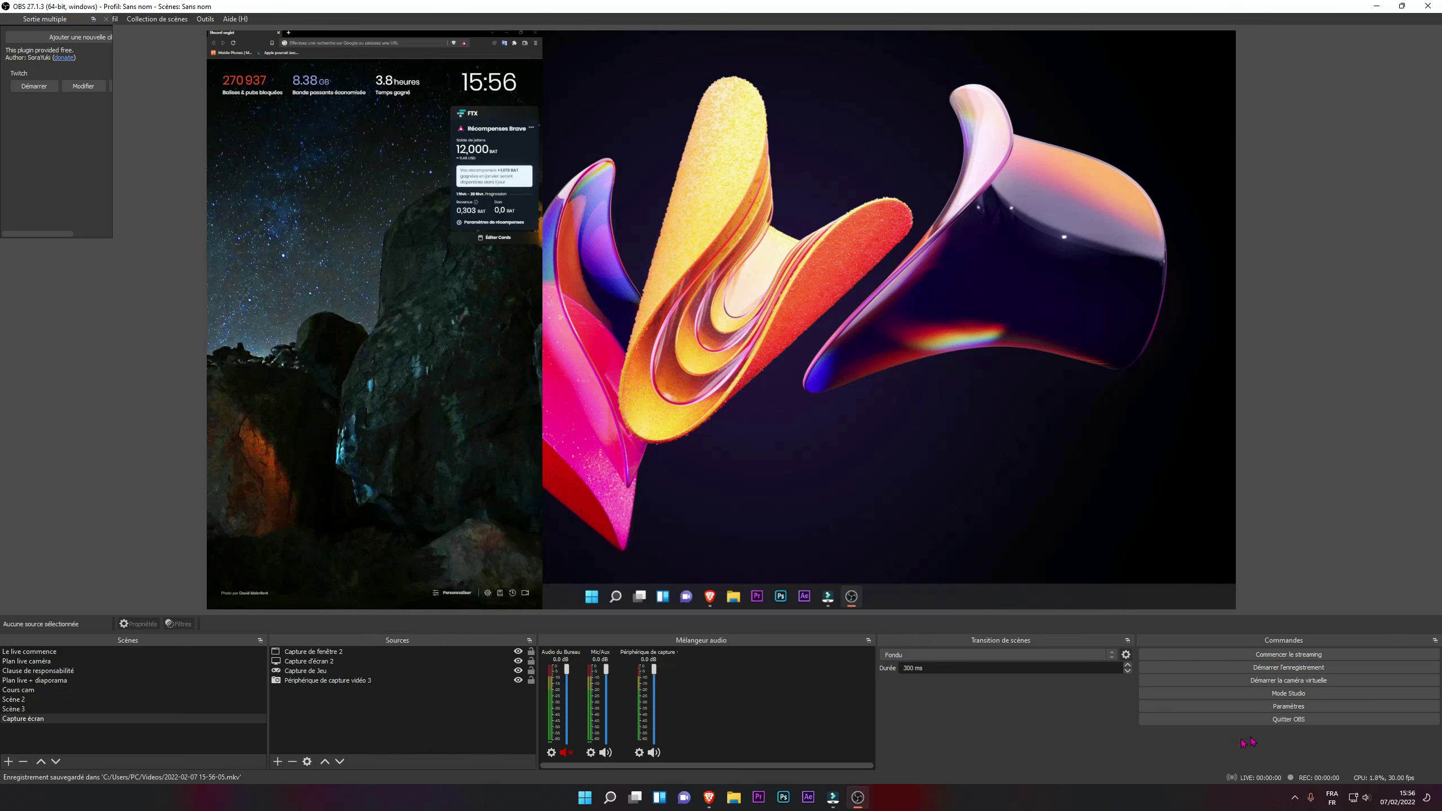
- Examine the output, stream and video settings, including the base and output resolution choices, and leave the settings without changes
left_click(1300, 706)
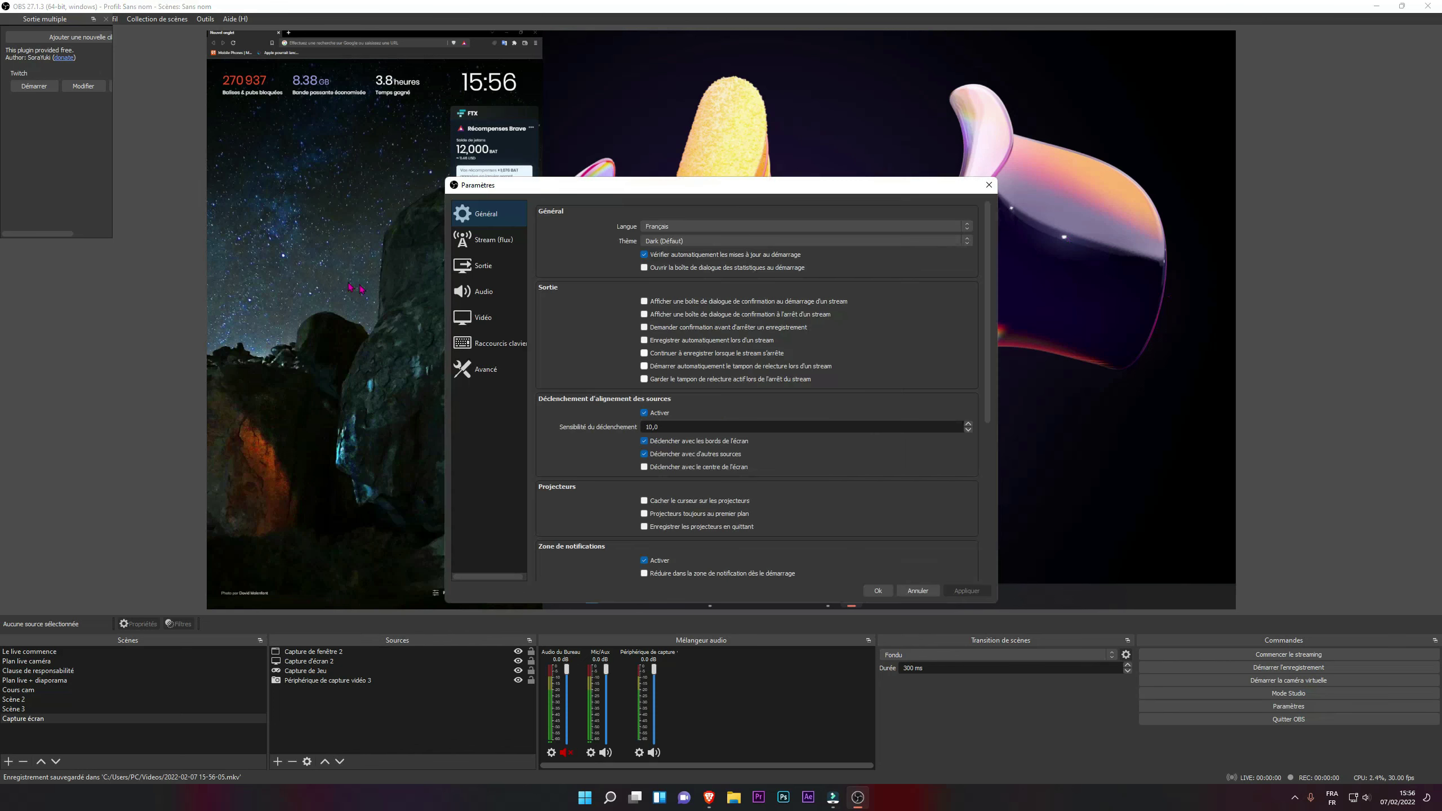
left_click(495, 270)
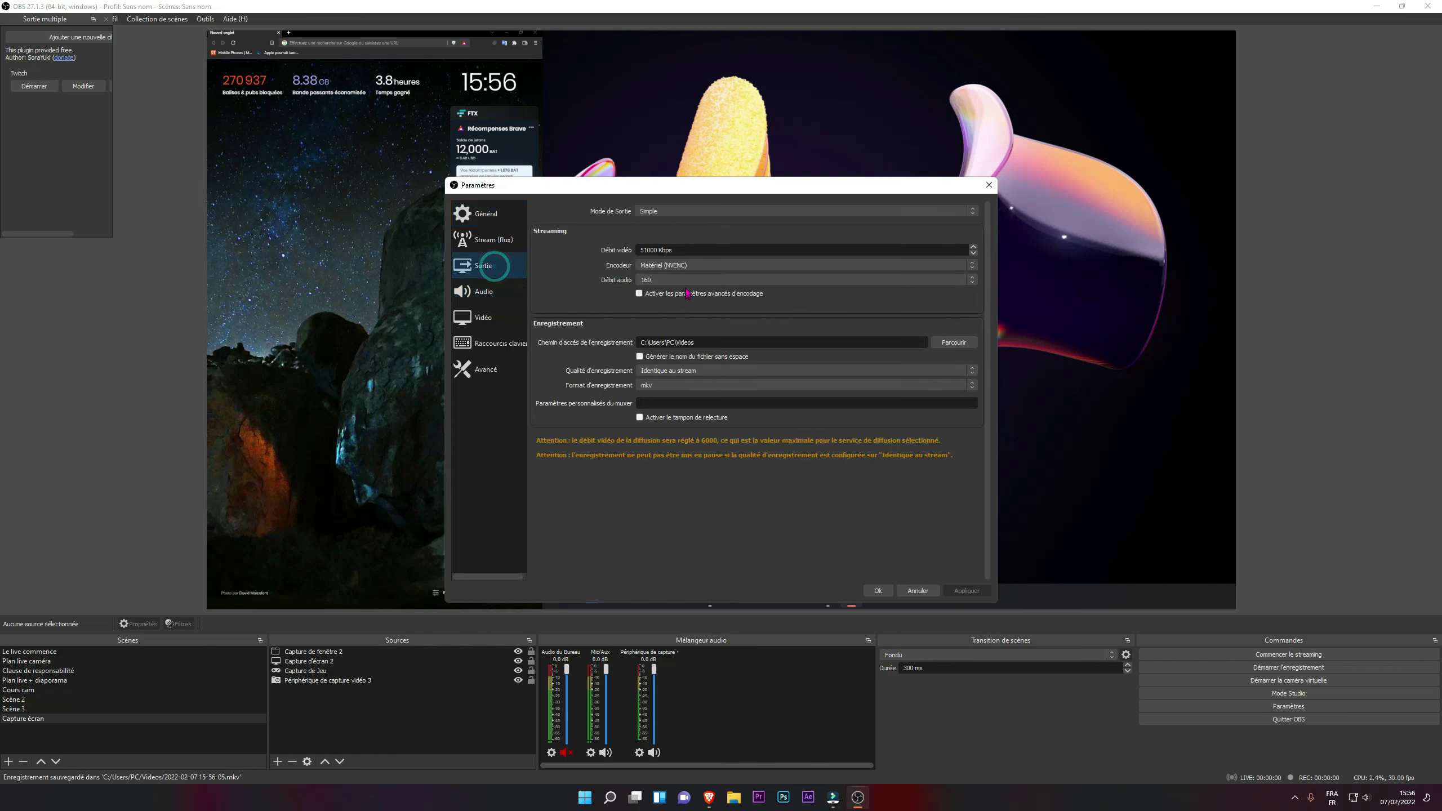
left_click(499, 240)
left_click(504, 317)
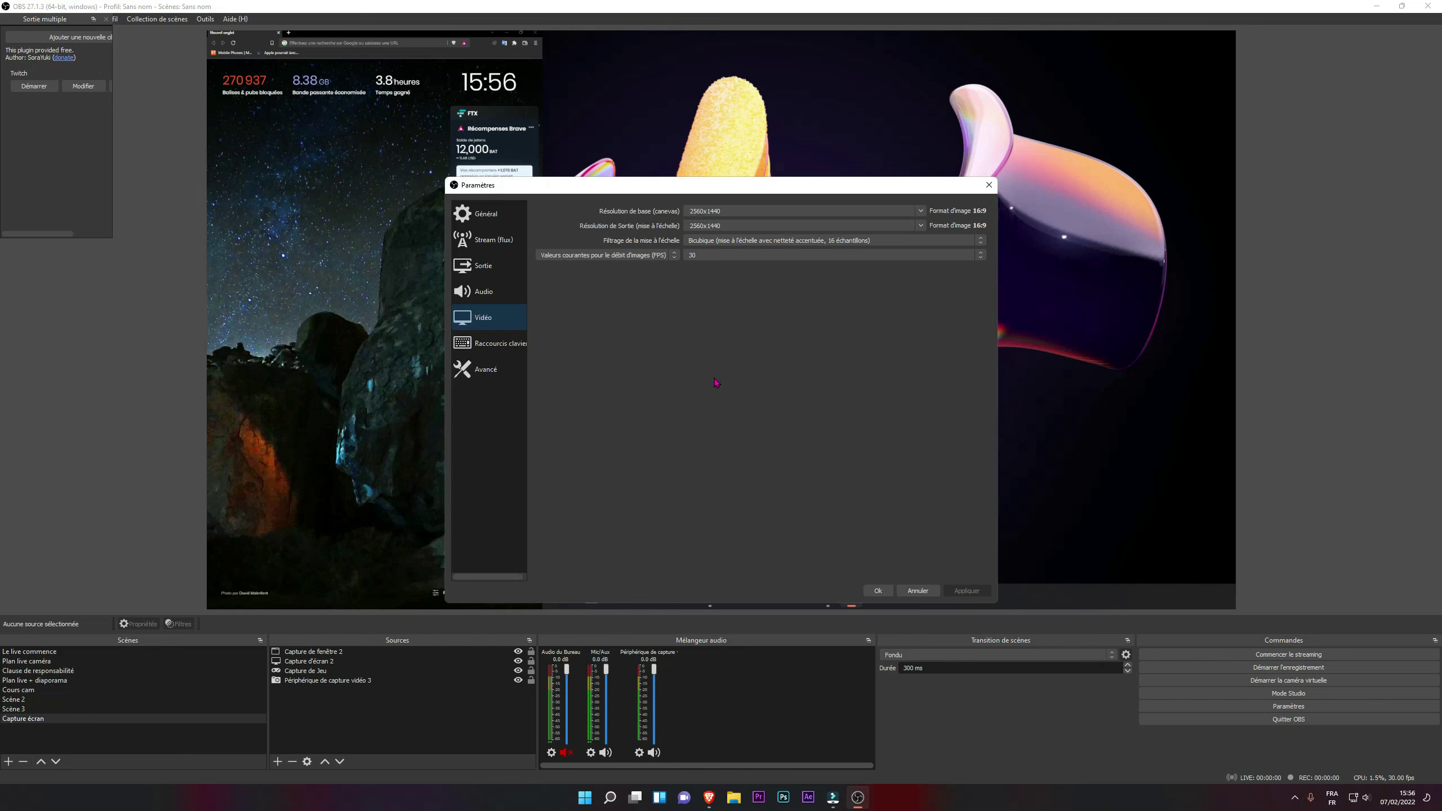
left_click(920, 228)
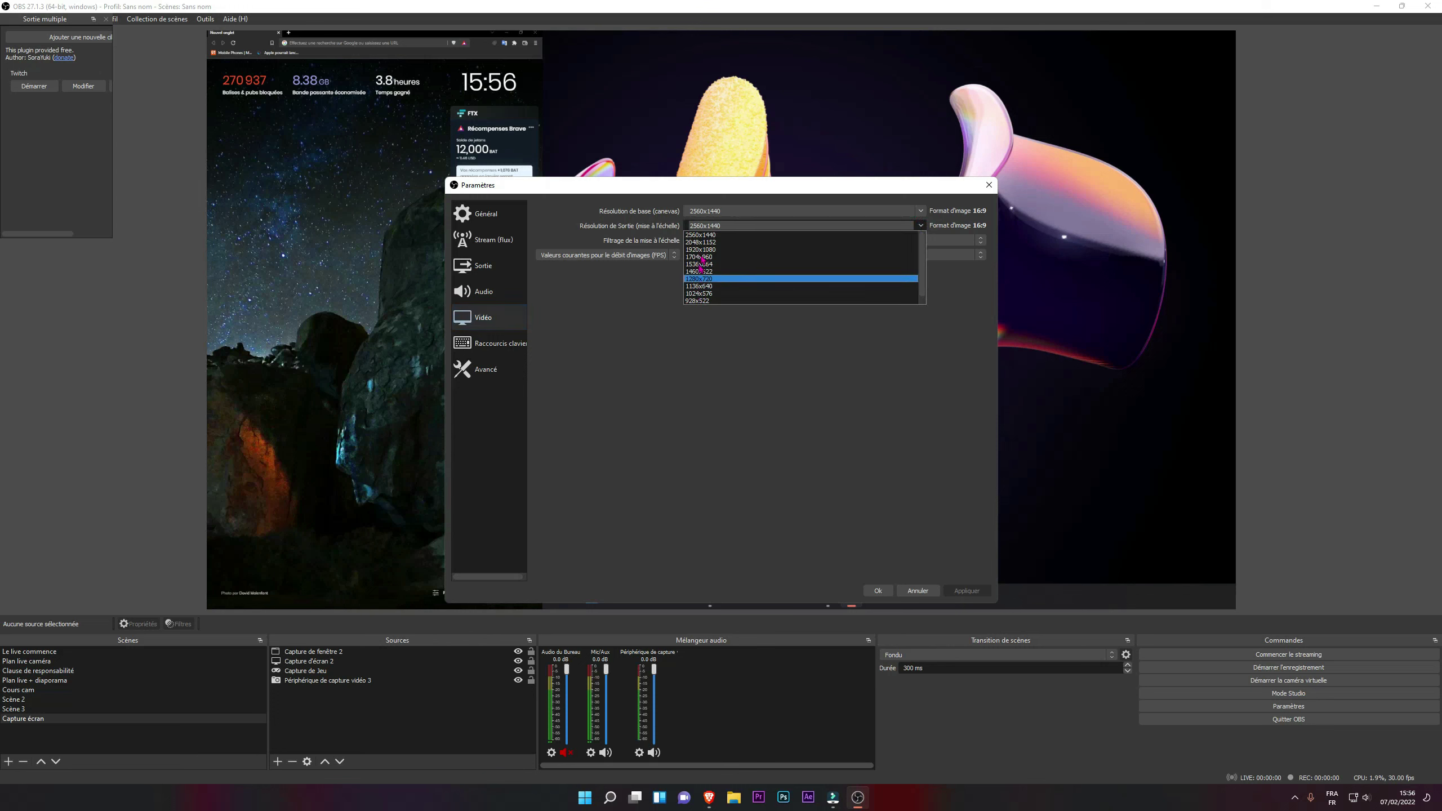
left_click(712, 244)
left_click(920, 210)
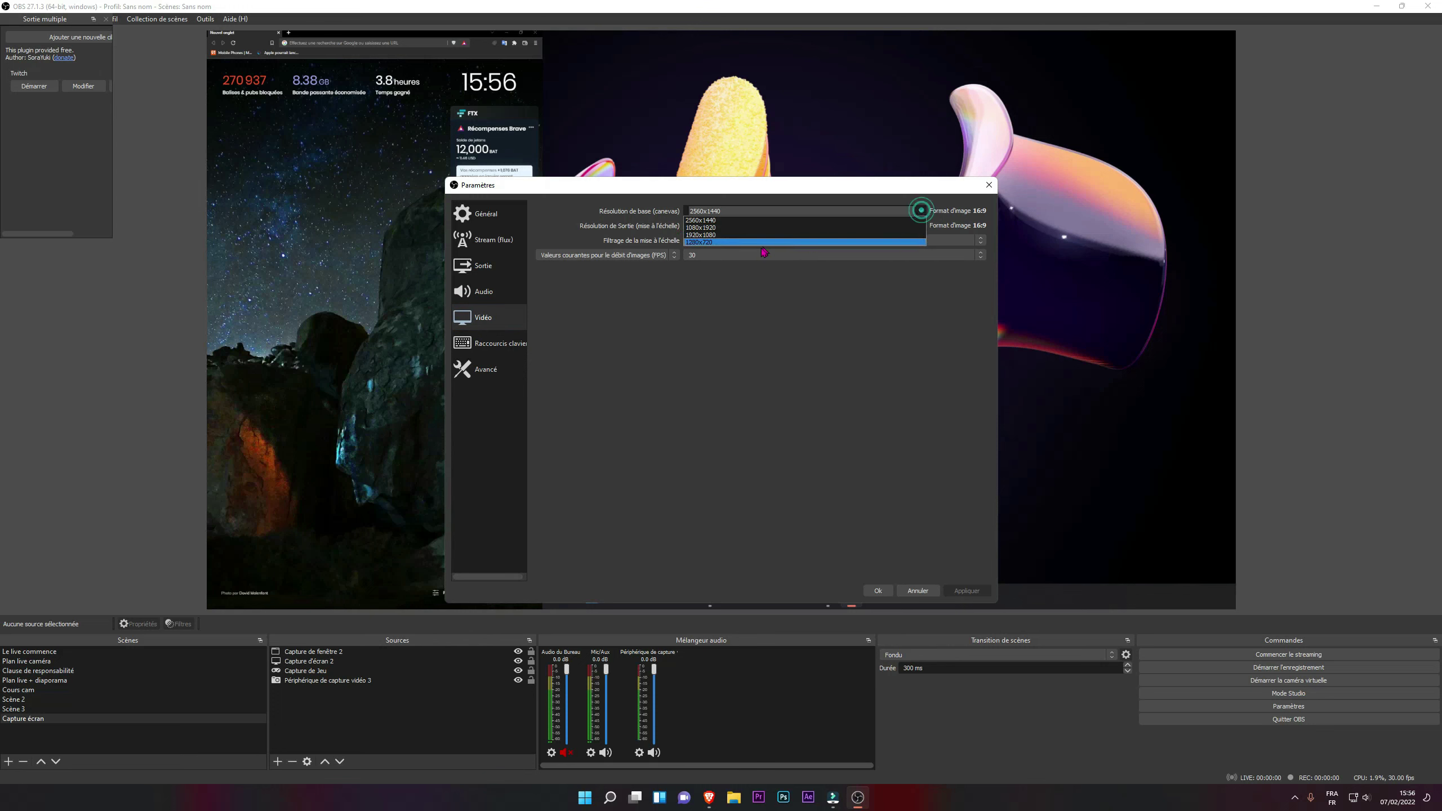
left_click(726, 221)
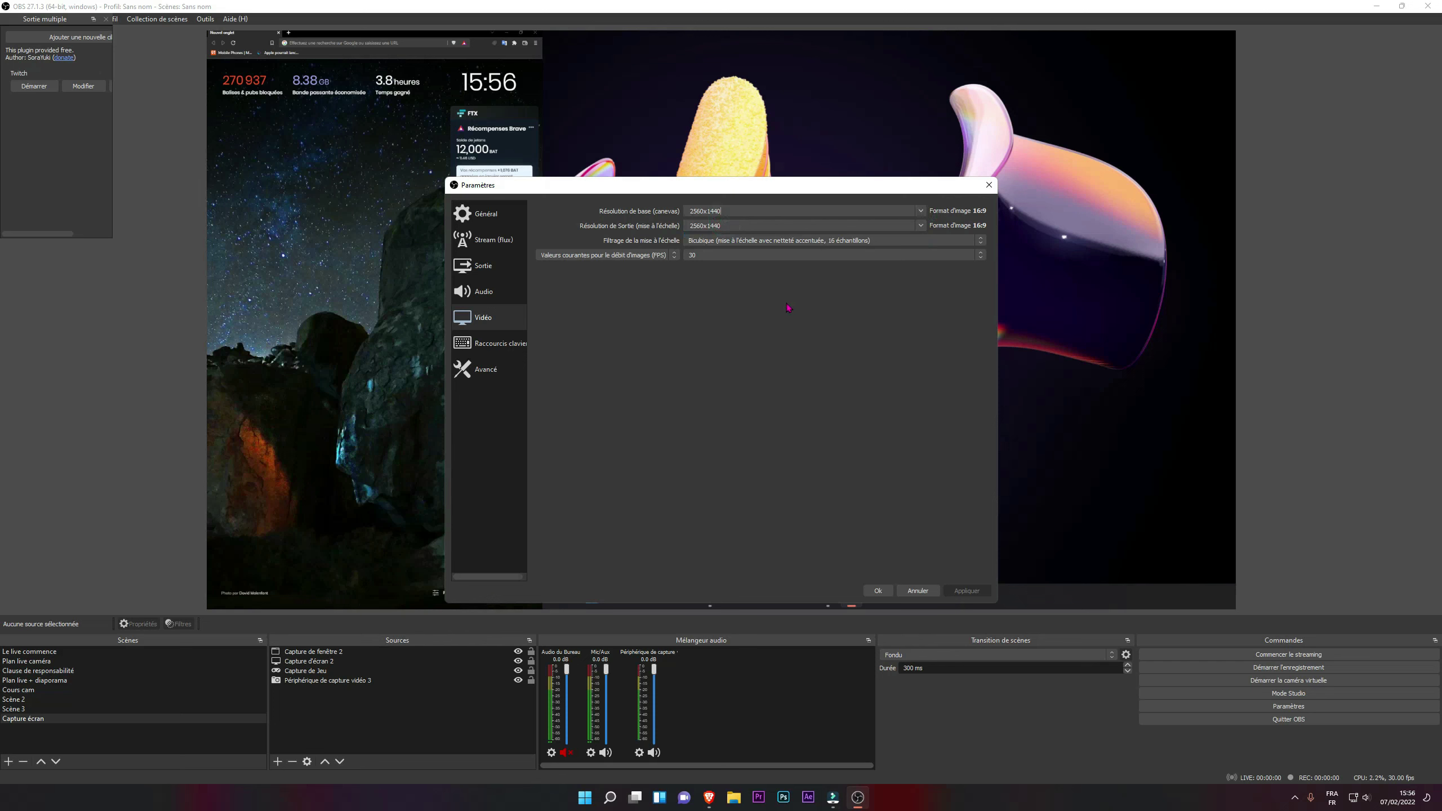
left_click(508, 271)
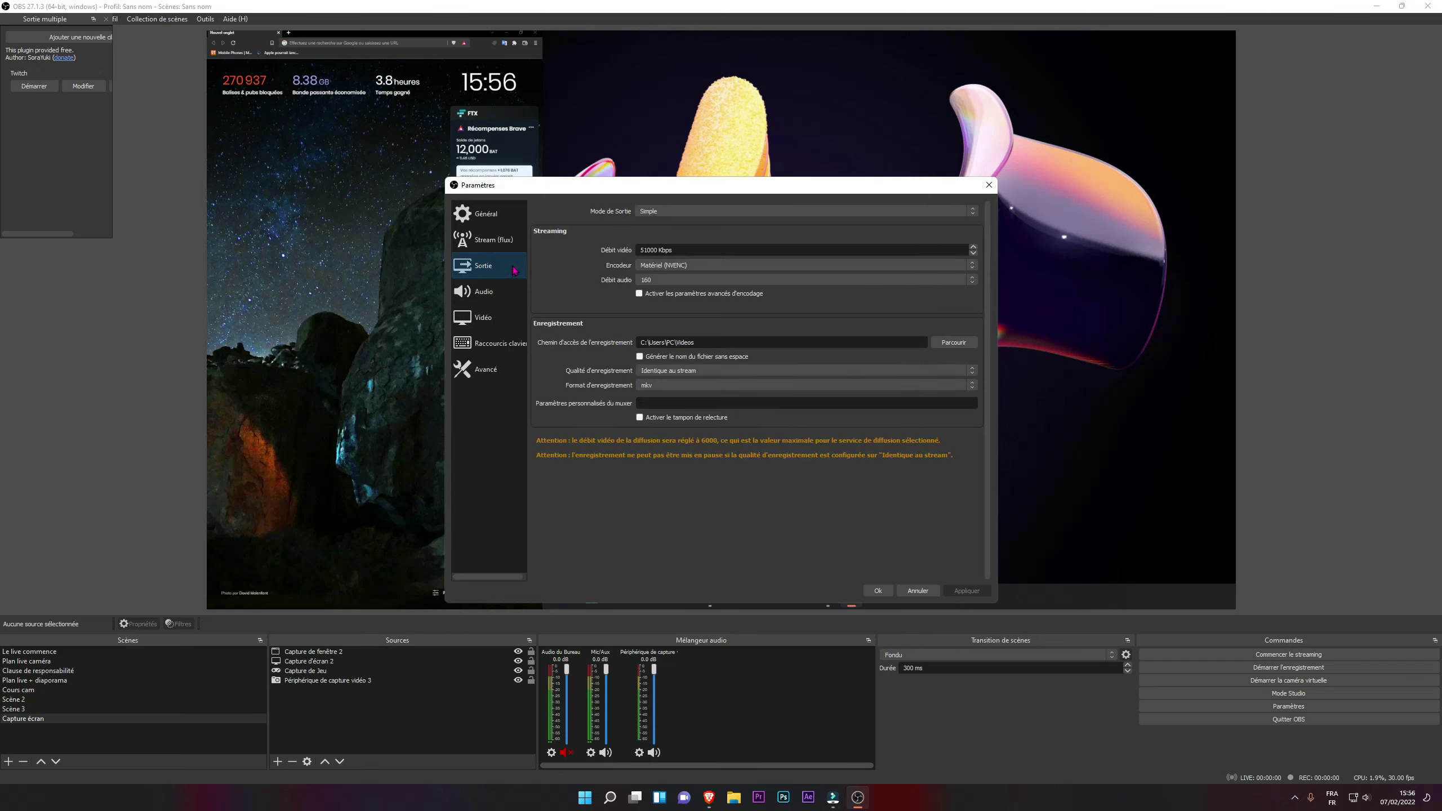
left_click(919, 589)
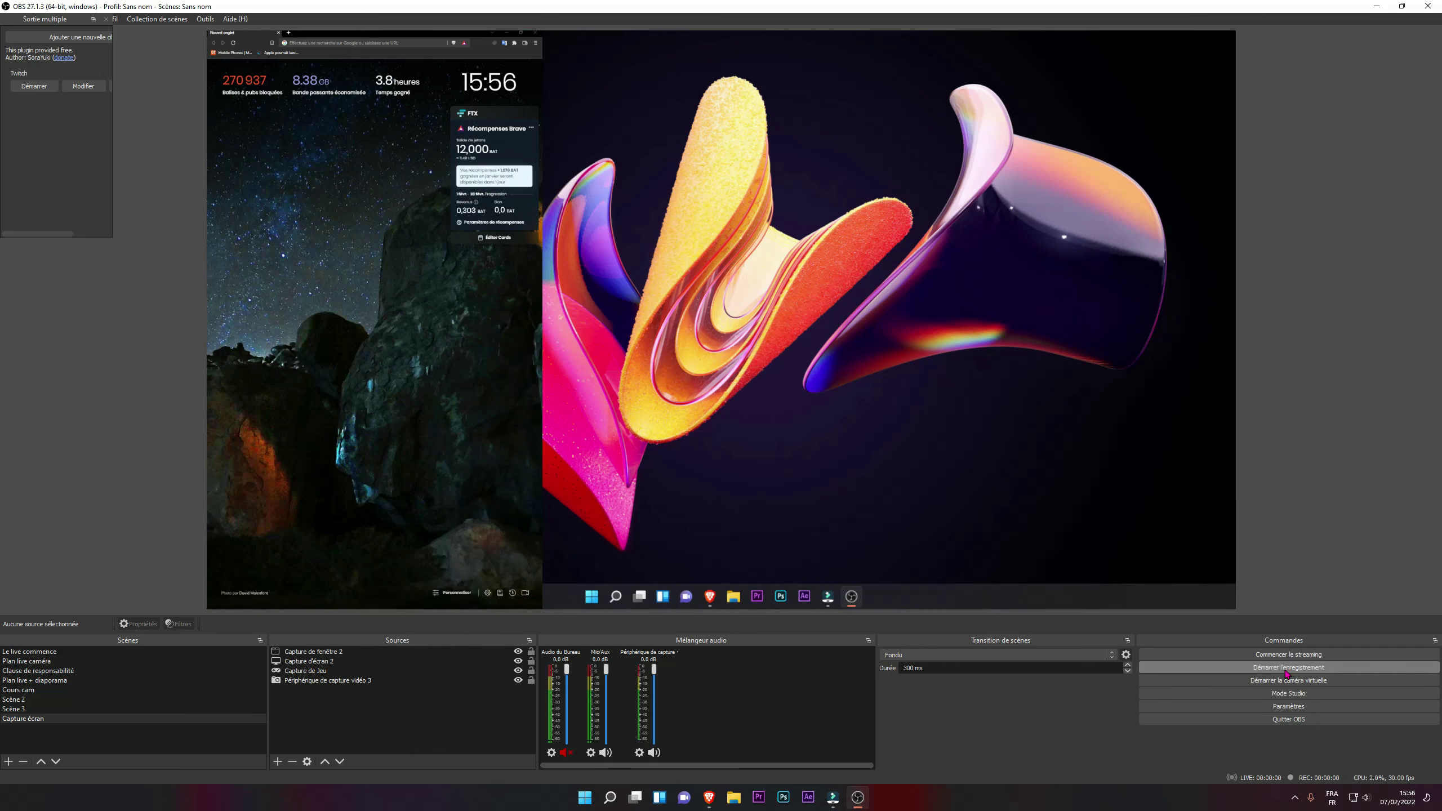
- Copy the recording folder path from the output settings
left_click(1289, 706)
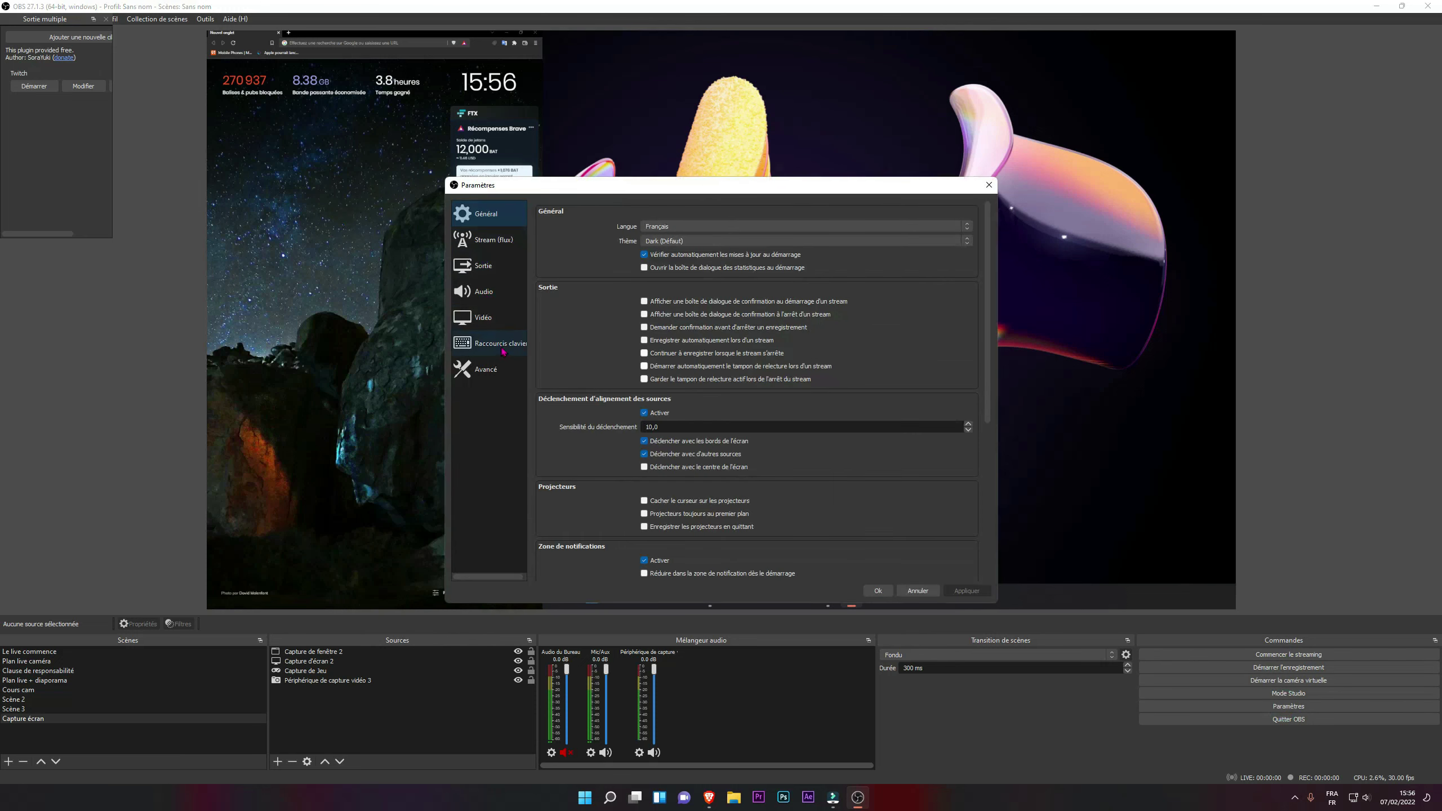
left_click(485, 238)
left_click(497, 259)
left_click_drag(706, 341, 636, 347)
key("ctrl+c")
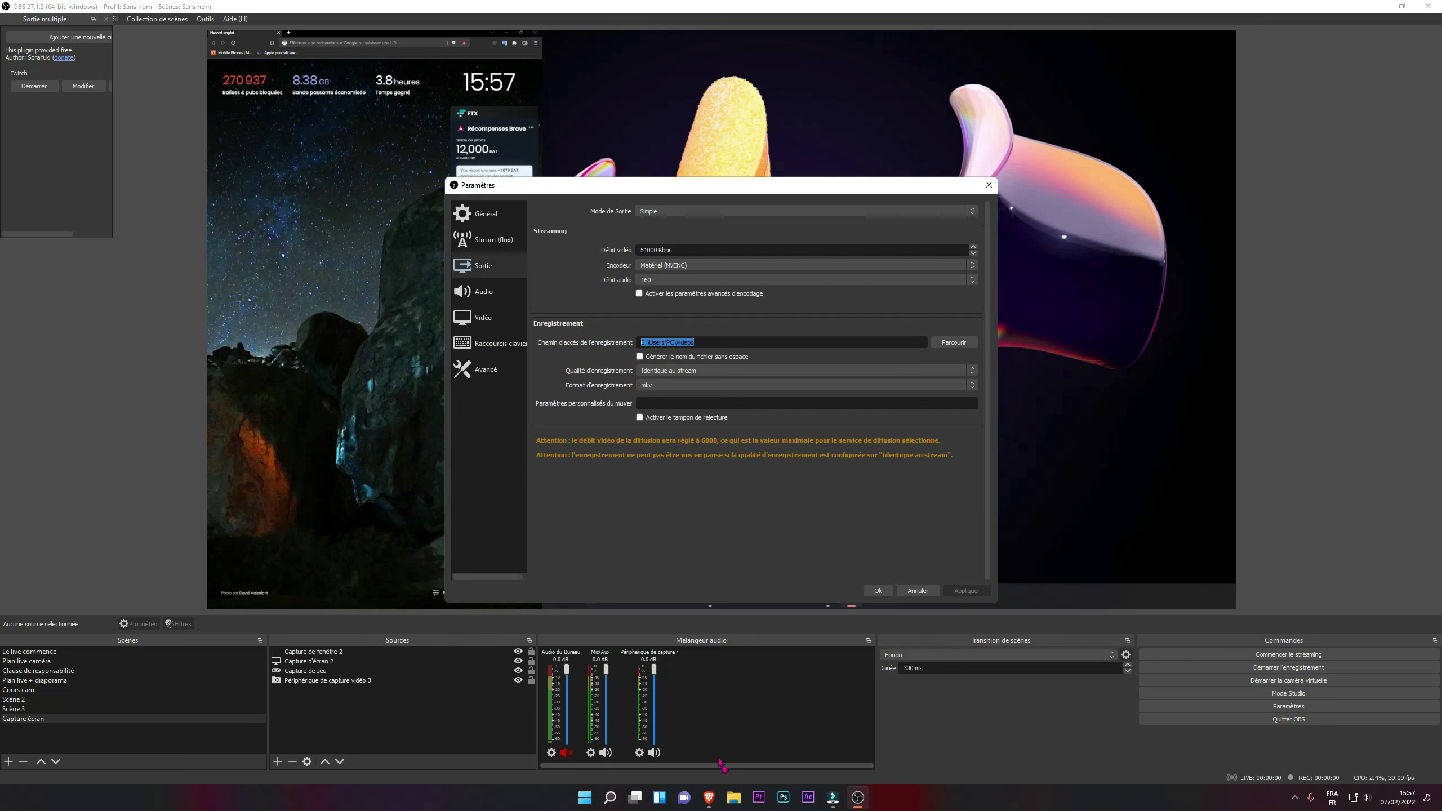
- Switch to File Explorer and open the copied recording path C:\Users\PC\Videos
key("super+e")
left_click(628, 127)
key("ctrl+v")
key("Return")
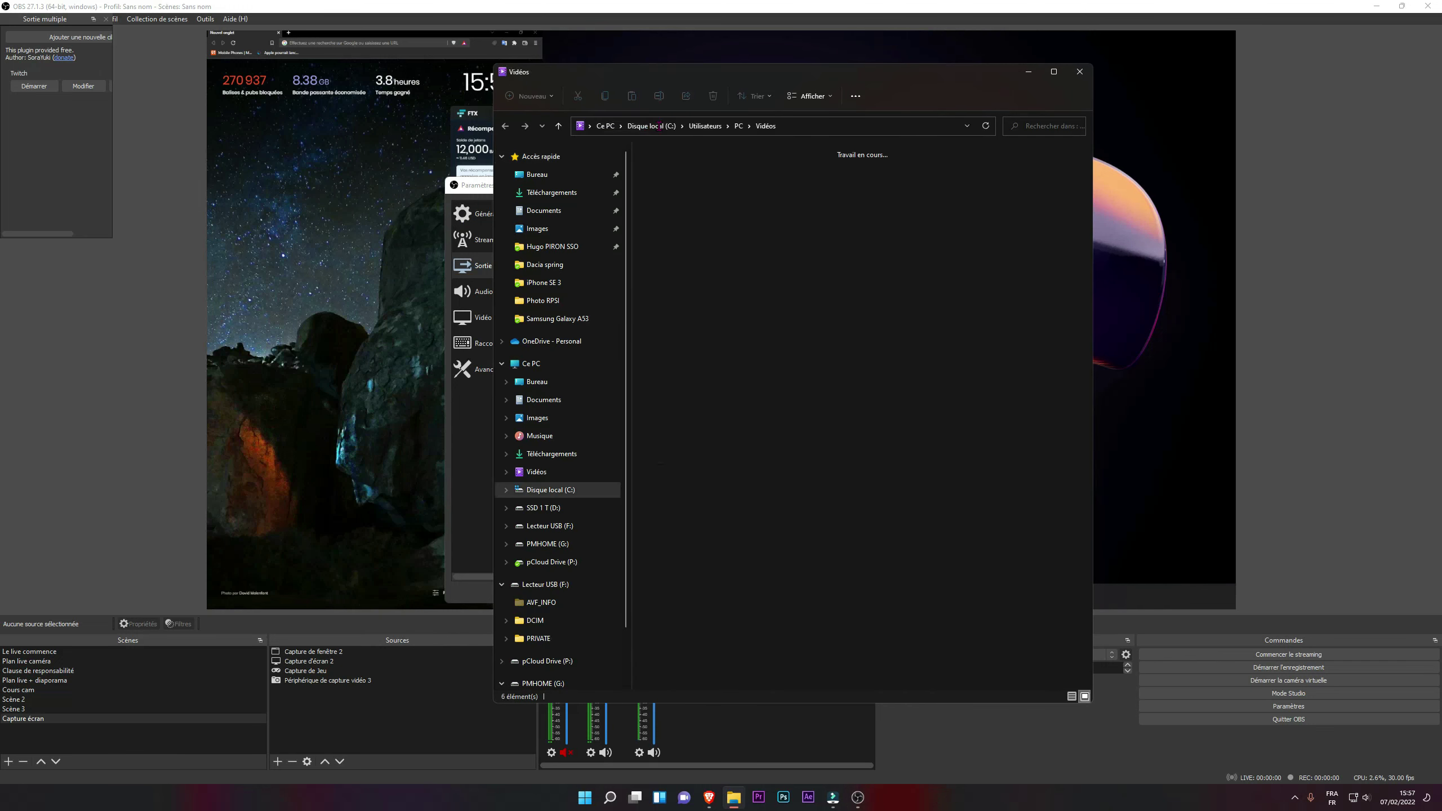
double_click(991, 181)
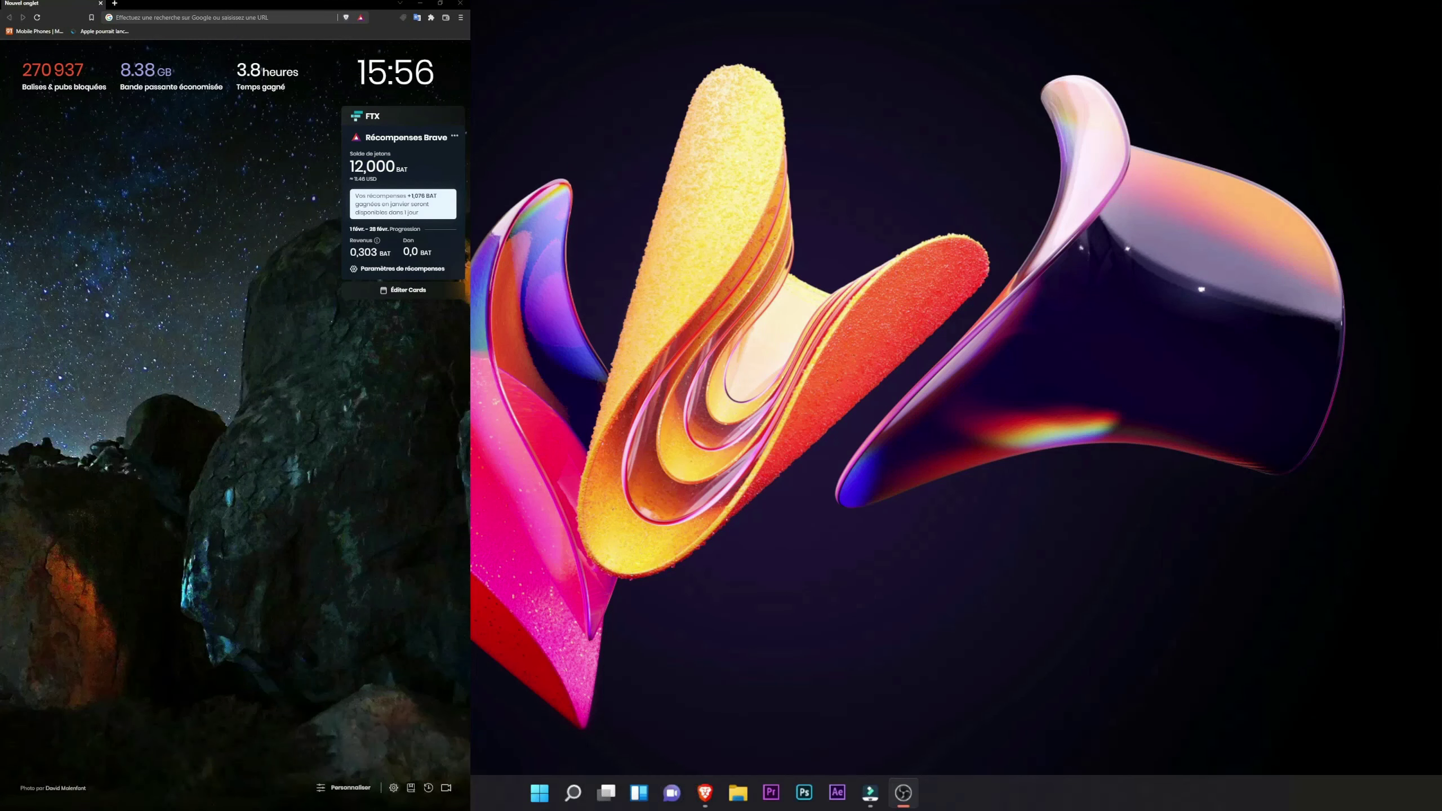
mouse_move(654, 803)
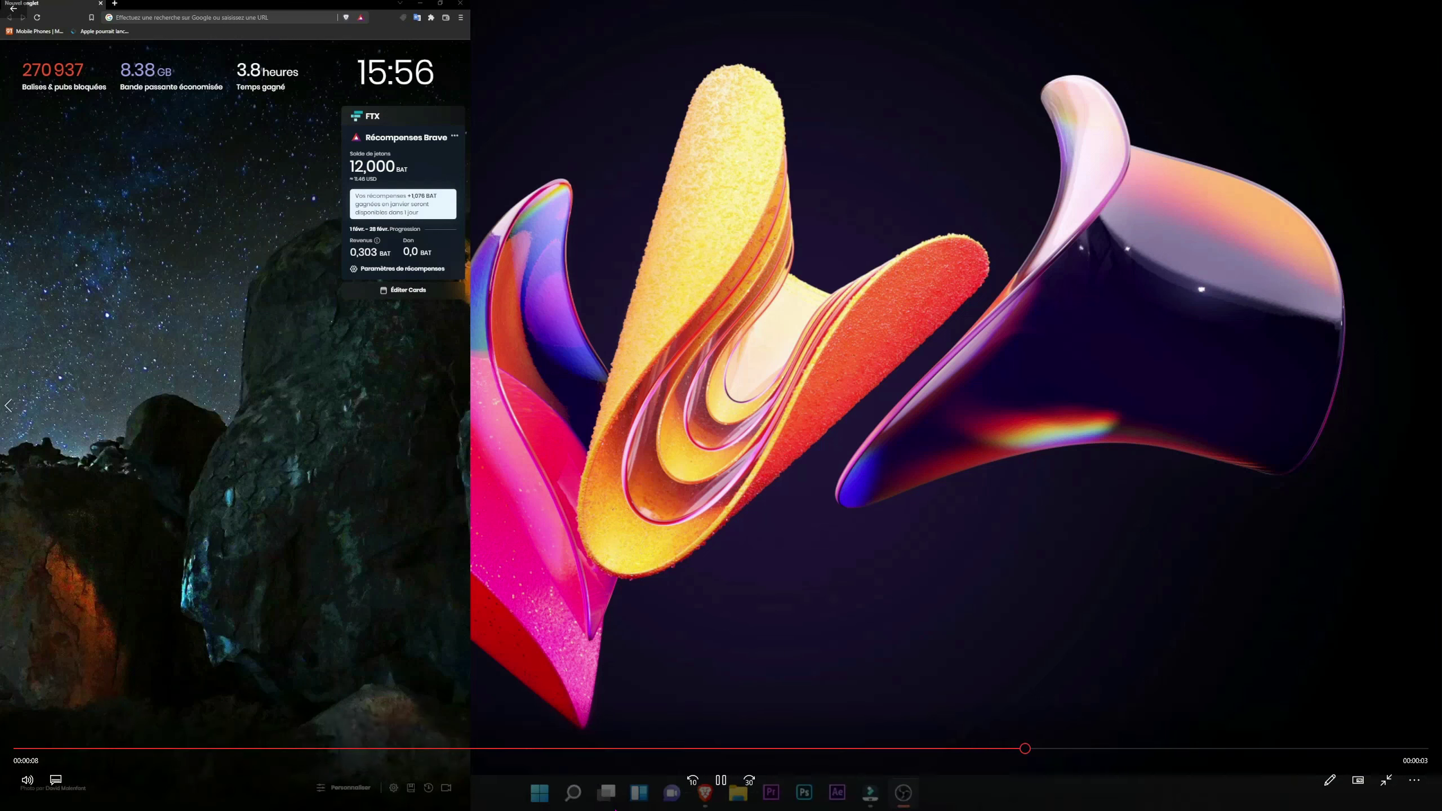
left_click(721, 780)
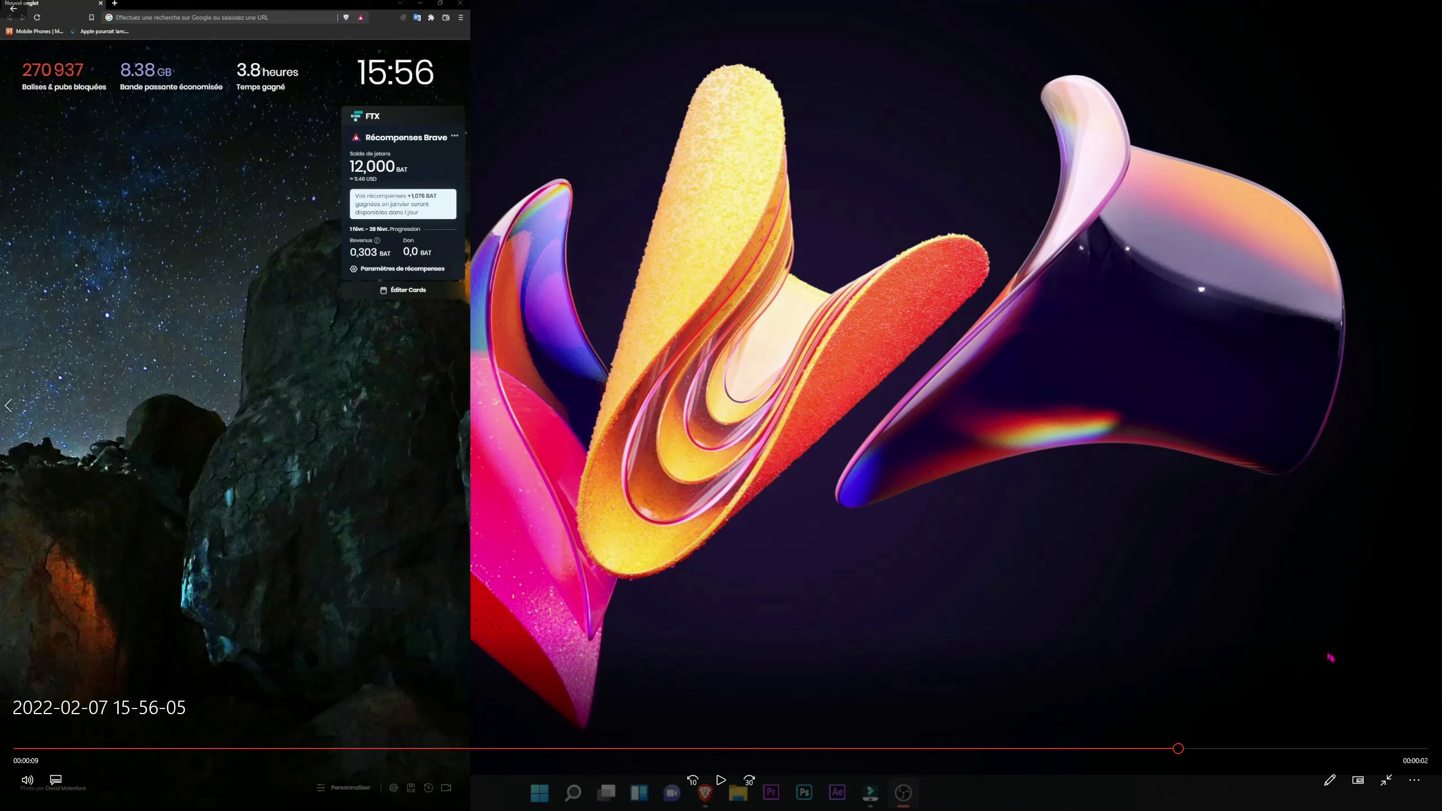
left_click(1385, 781)
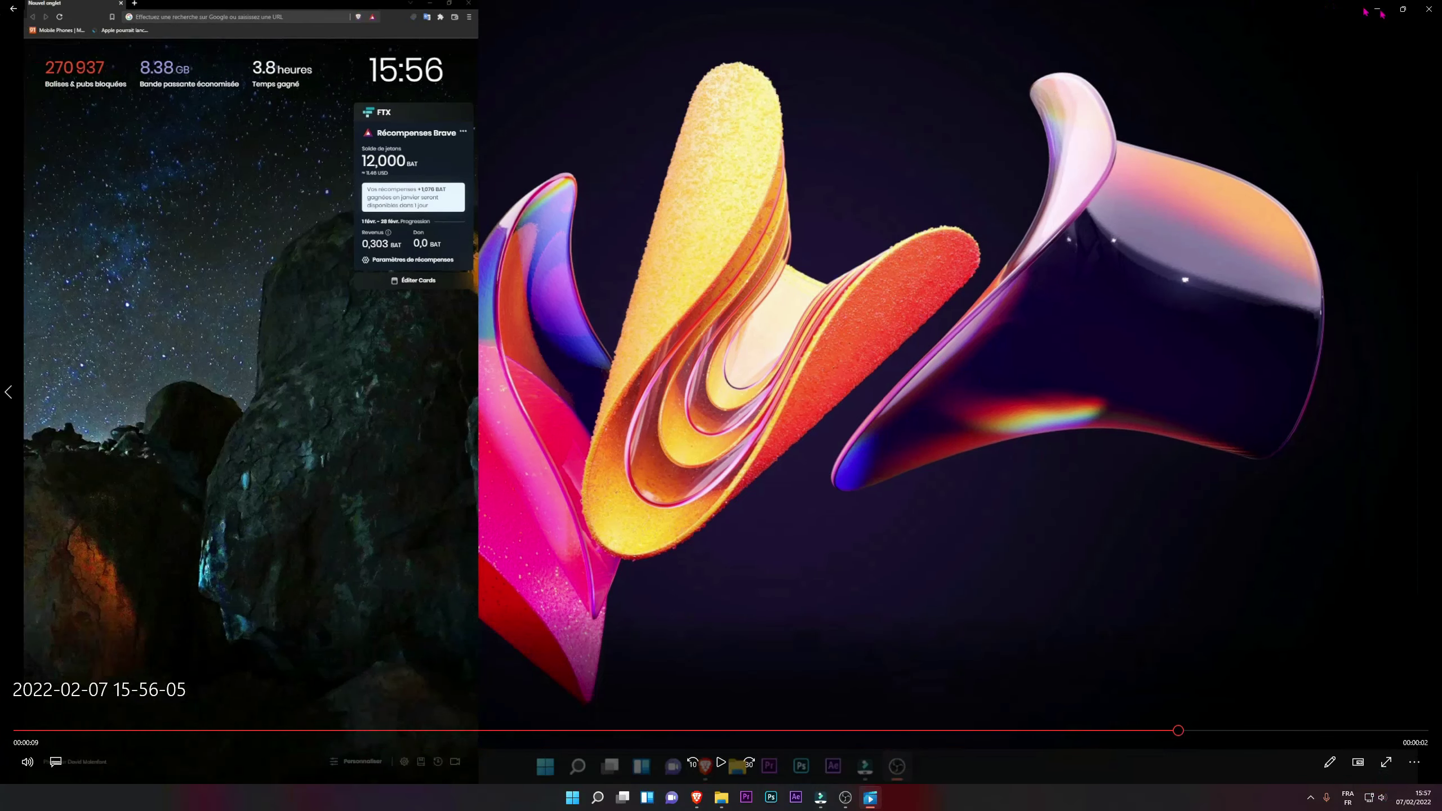
left_click(1429, 9)
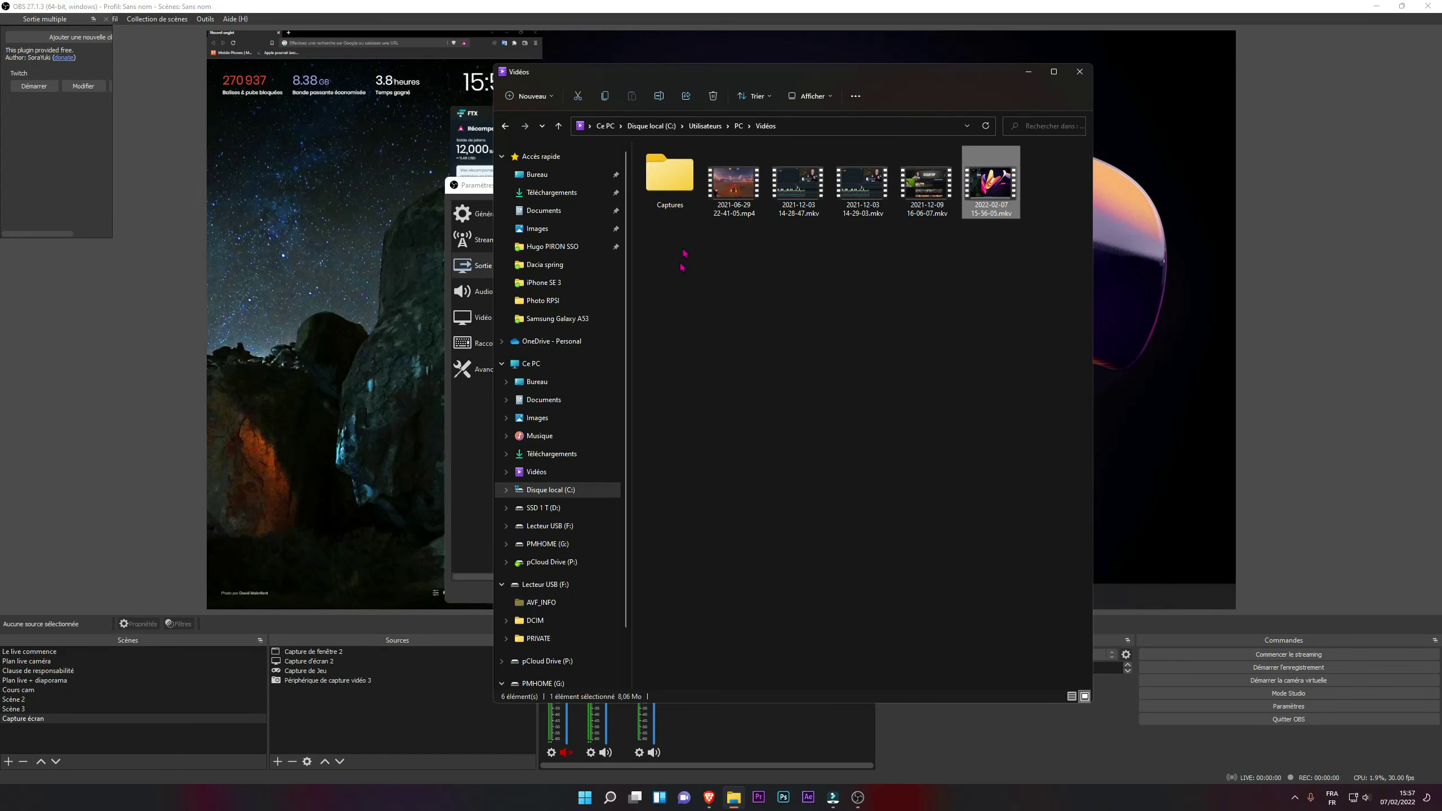
left_click(1080, 72)
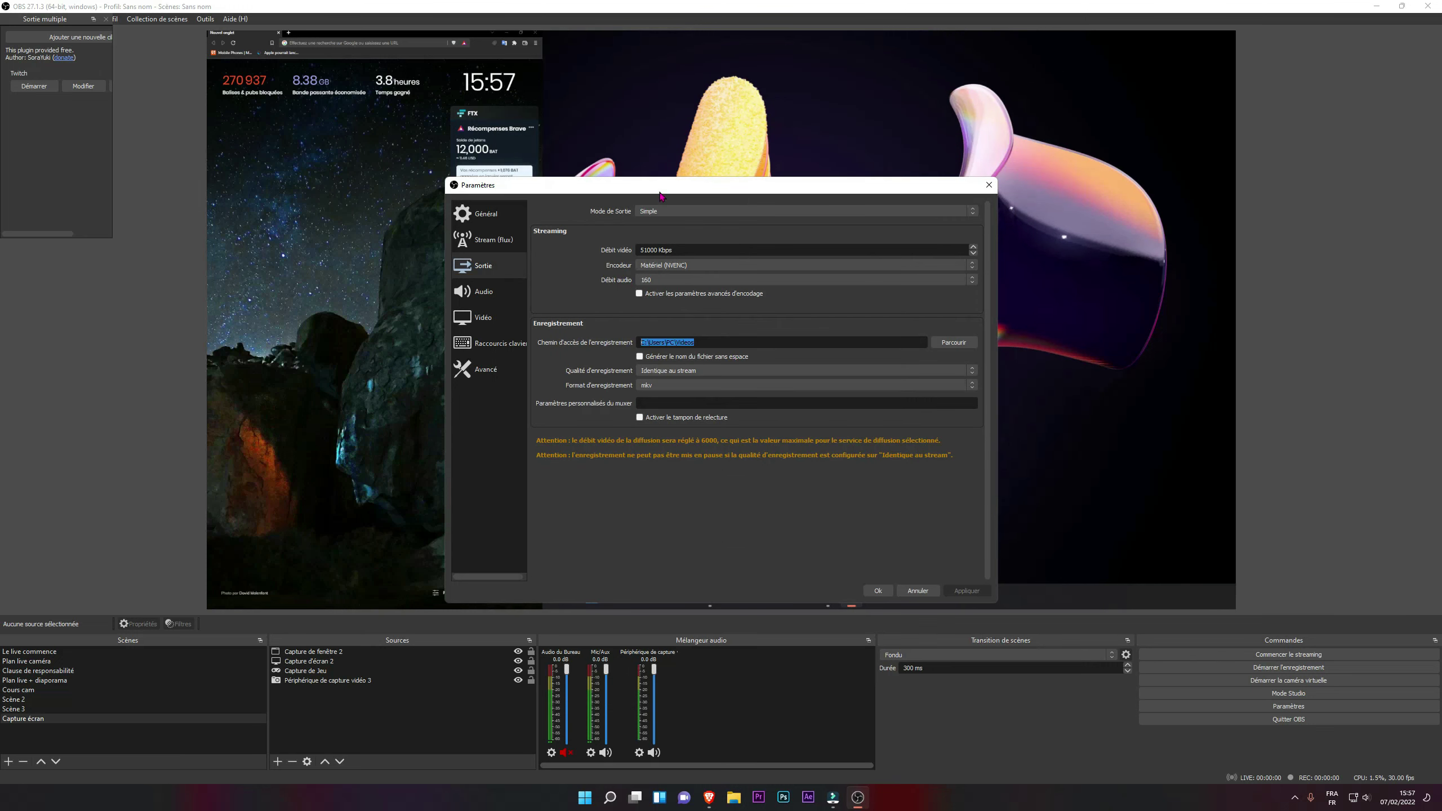